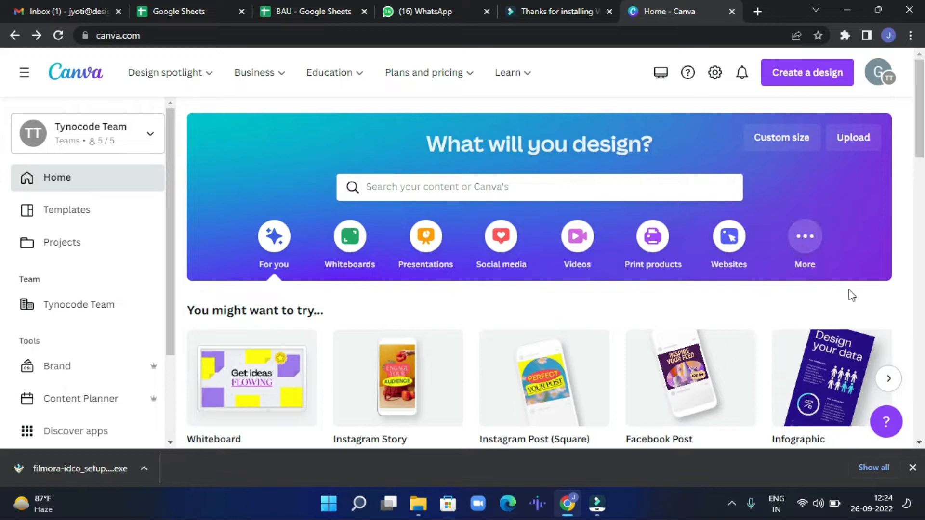
Step: Browse the suggested design types and create a new Instagram Post (Square) design of 1080 × 1080 px
left_click(889, 381)
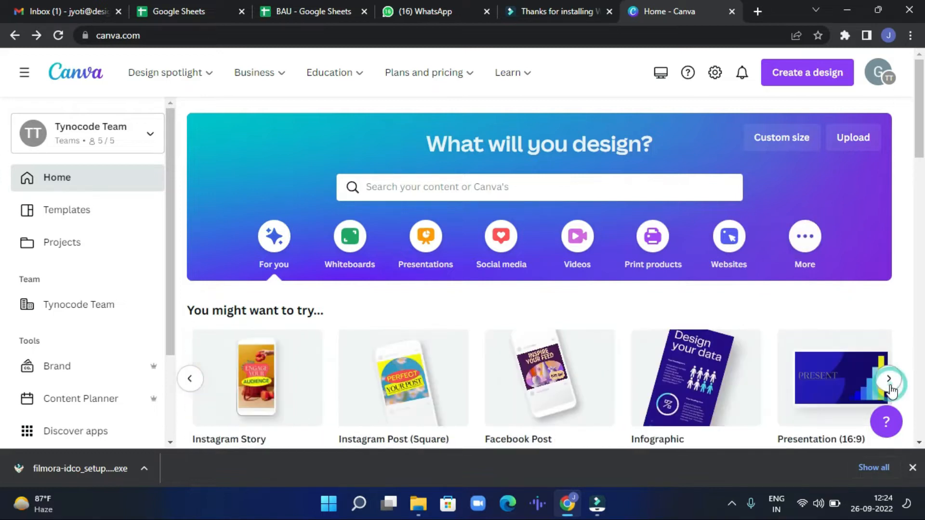
left_click(889, 380)
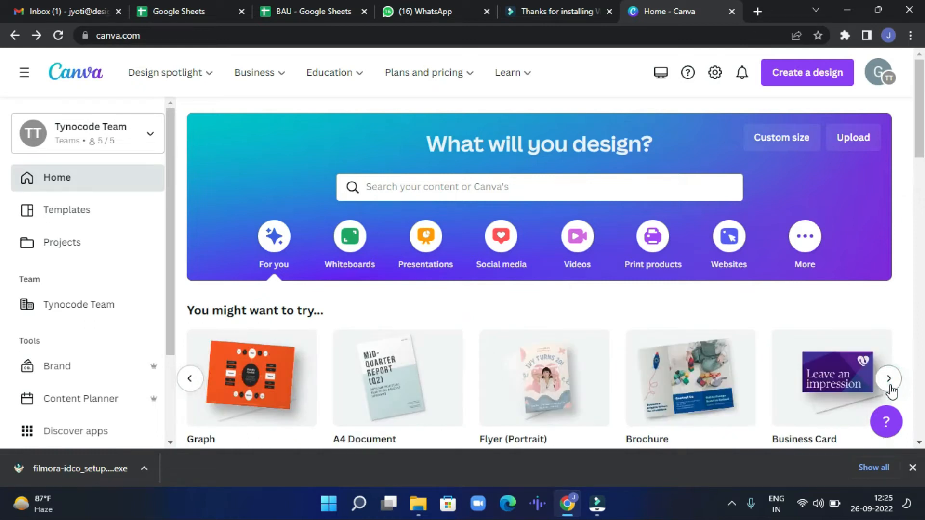
left_click(890, 381)
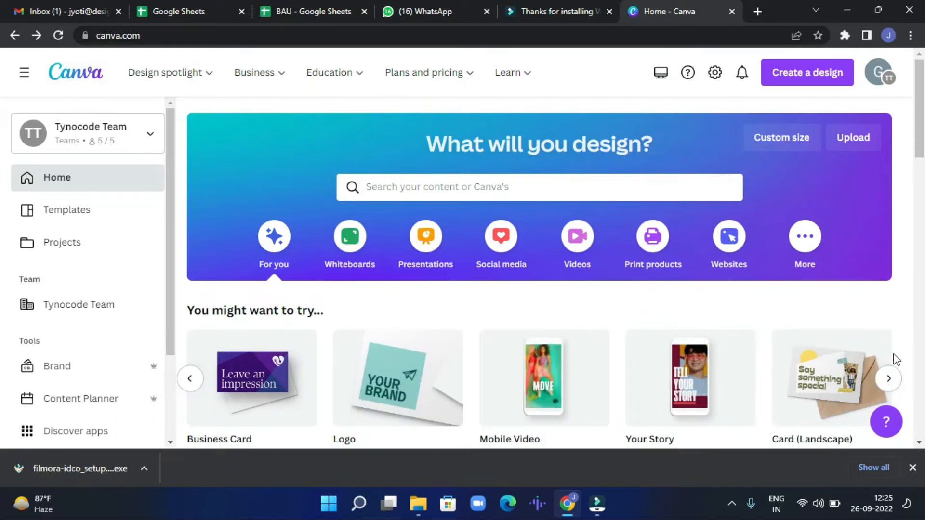
left_click(889, 385)
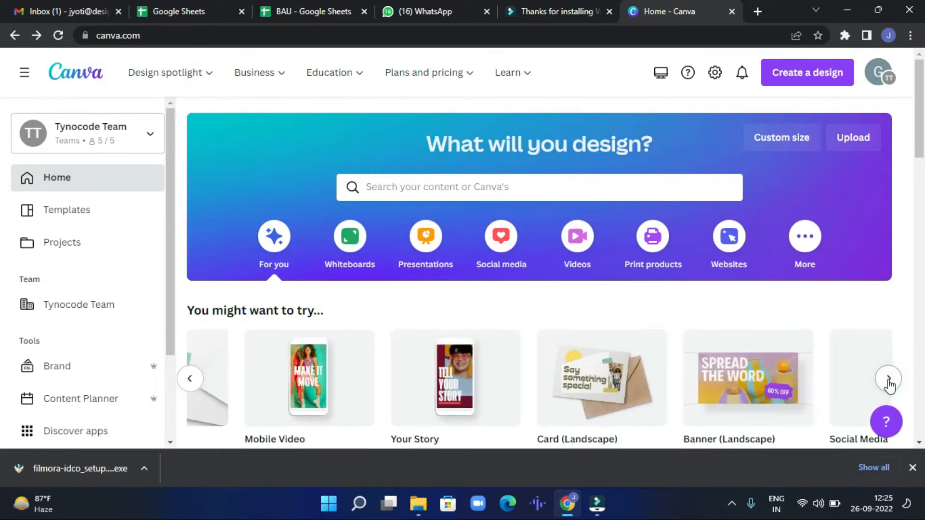
left_click(889, 386)
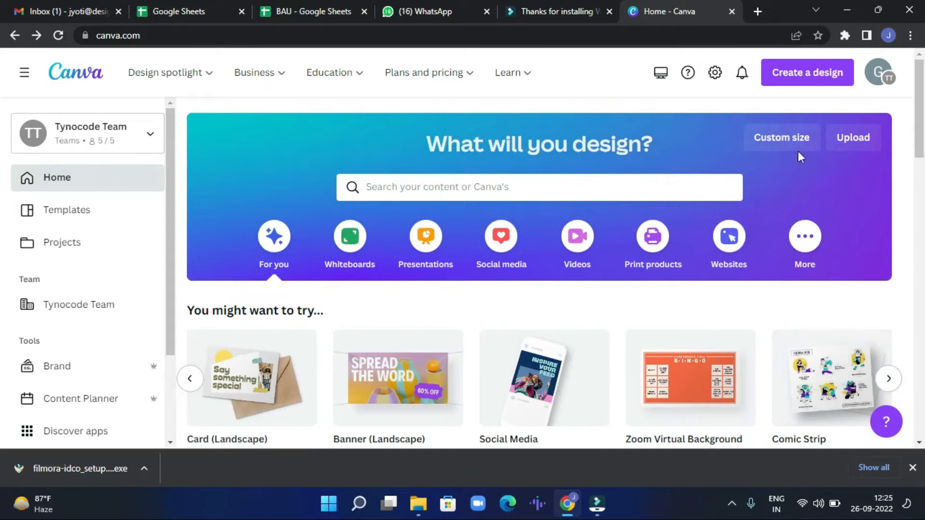
left_click(797, 77)
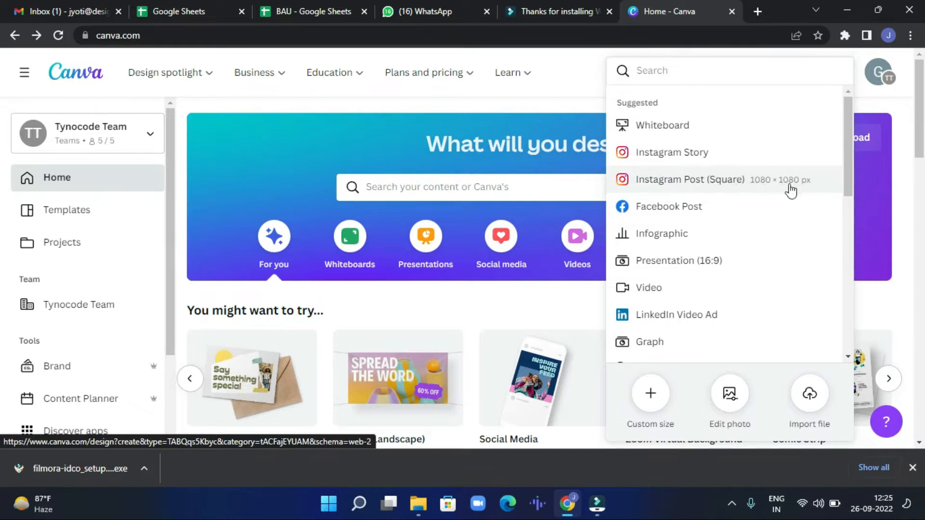
left_click(716, 185)
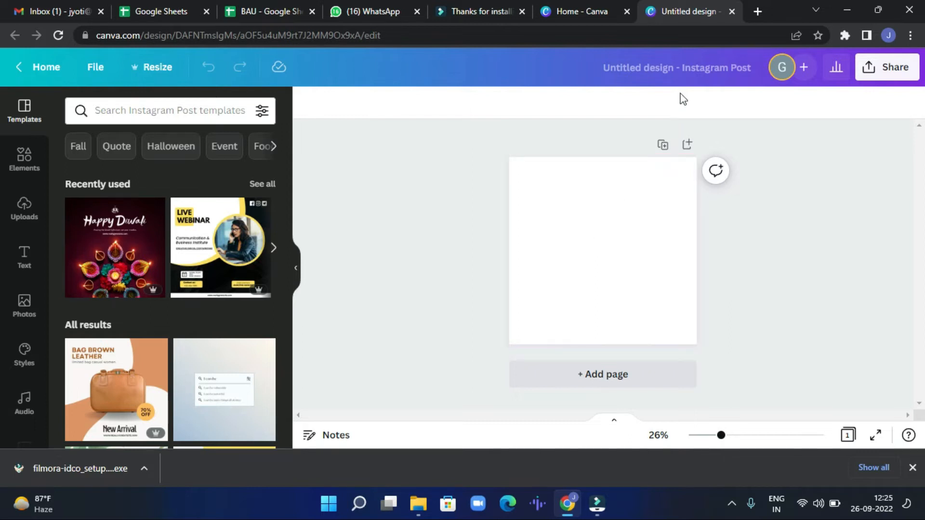
Step: Rename the untitled design as WEBINAR
left_click(680, 75)
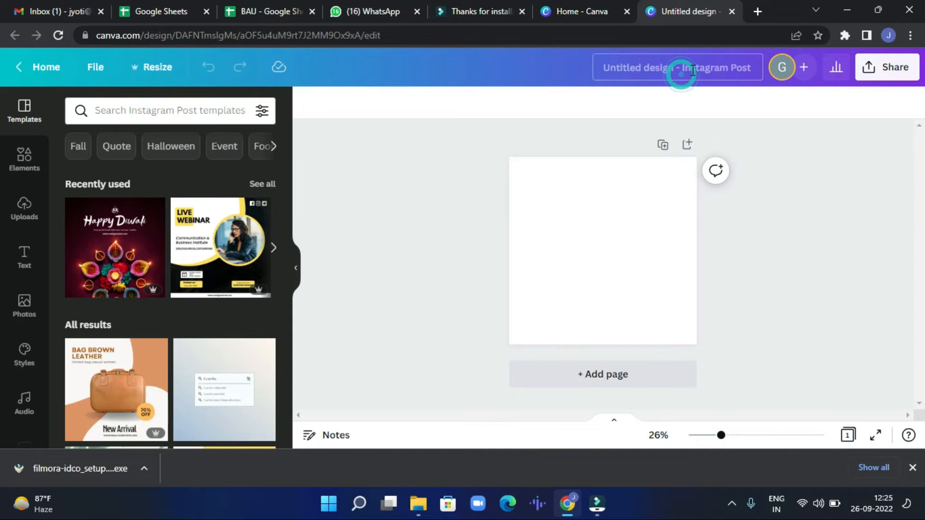
left_click(691, 70)
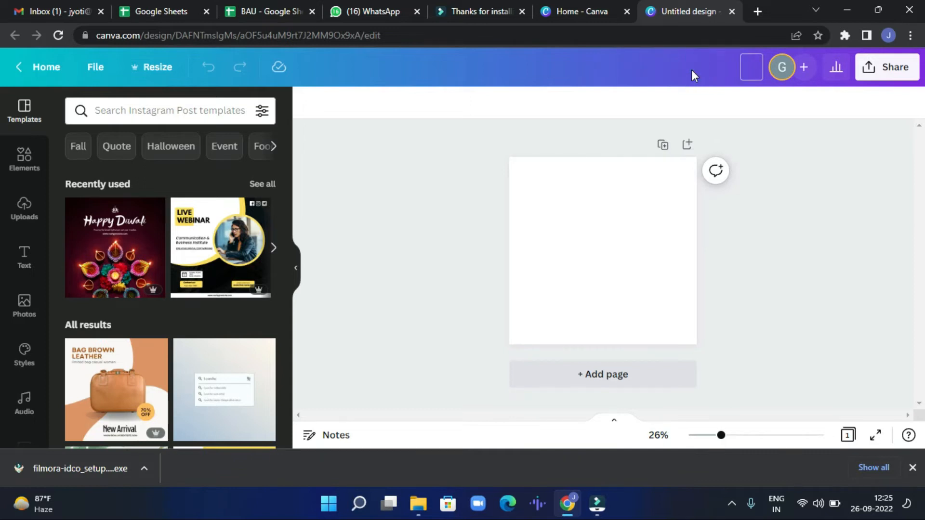
type("WEBINAR")
key("Return")
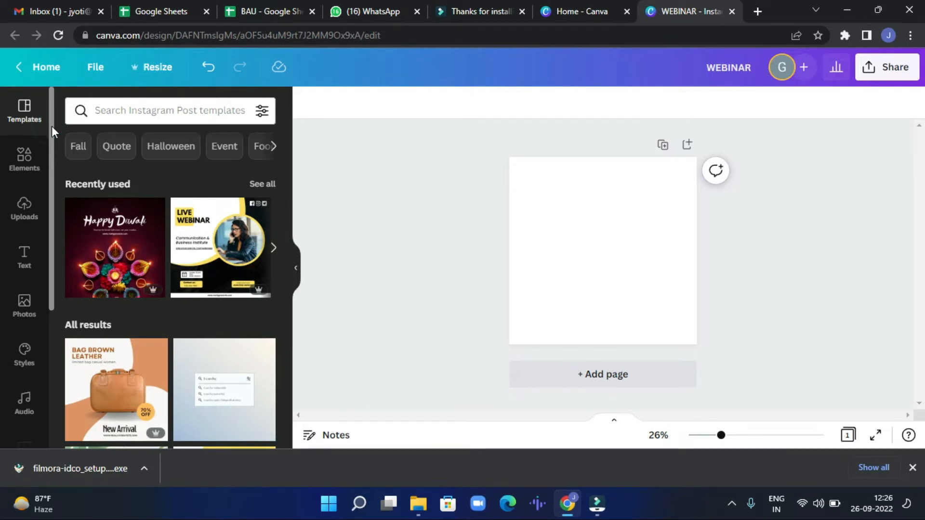
Step: Search the Instagram Post templates for WEBINAR
left_click_drag(51, 126, 51, 287)
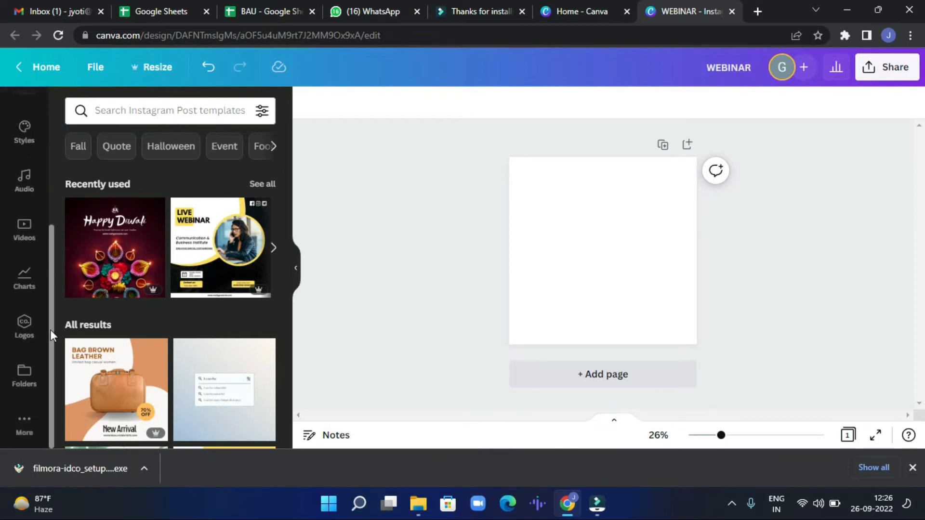
left_click_drag(50, 331, 59, 136)
left_click(99, 111)
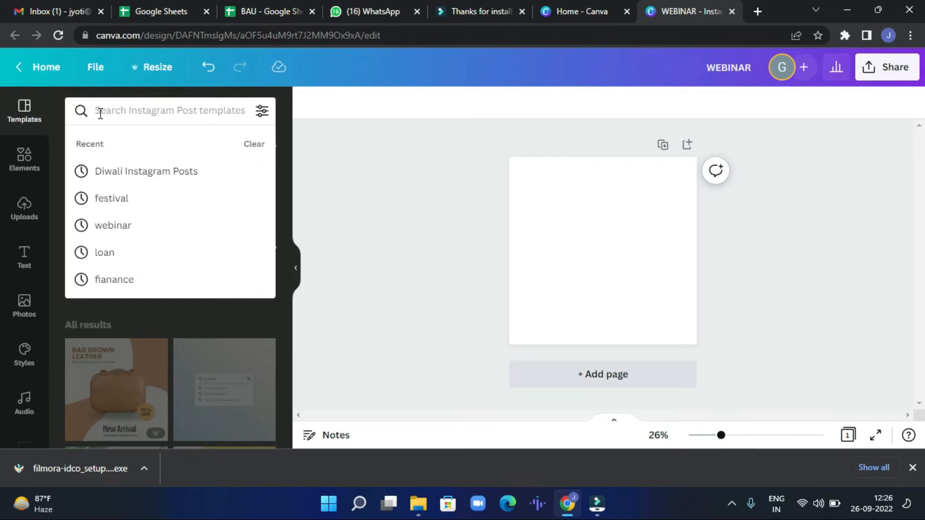
type("WEBINAR")
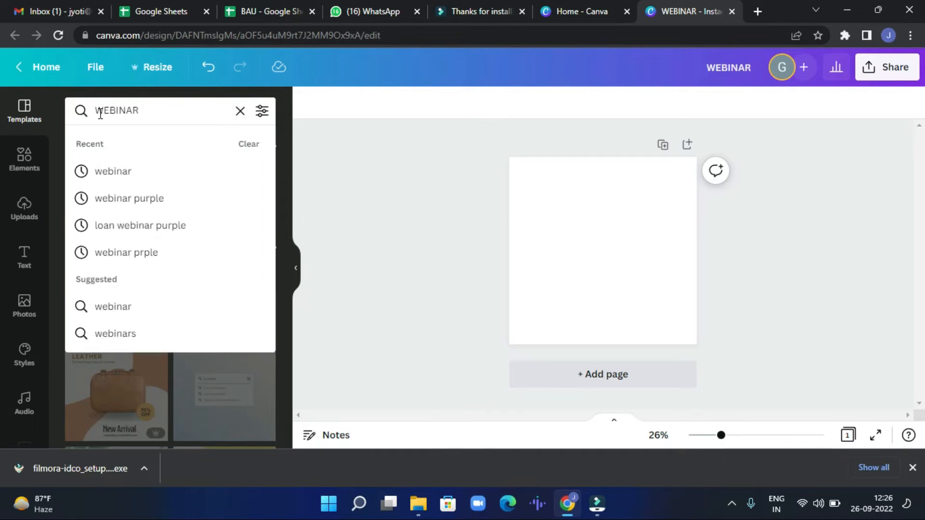
key("Return")
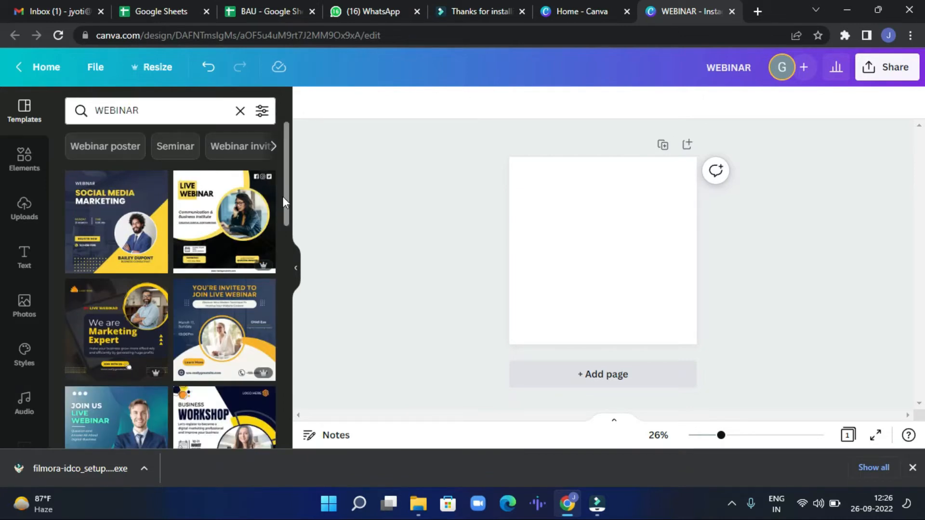
Step: Look through the webinar templates and apply the white and orange Live Webinar one with geometric shapes to the blank page
left_click_drag(288, 198, 292, 383)
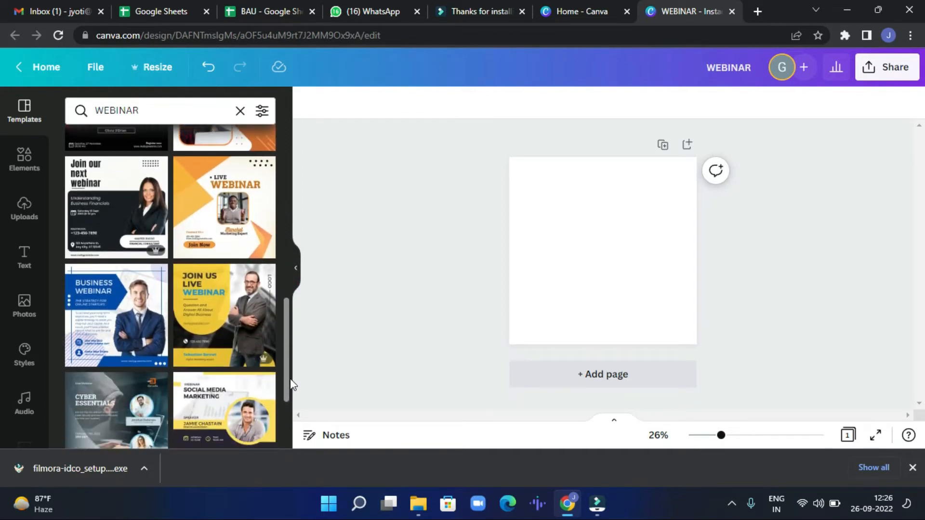
scroll(292, 384, "down", 3)
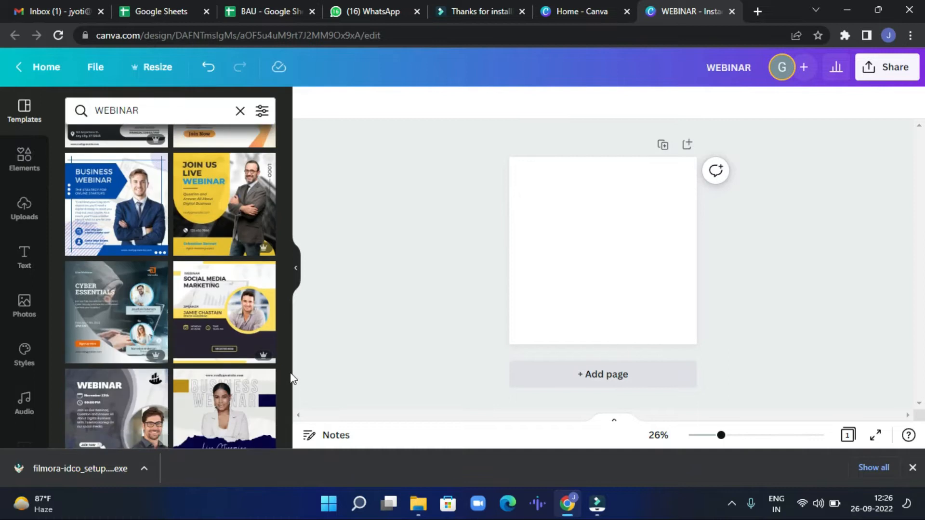
left_click_drag(285, 259, 425, 231)
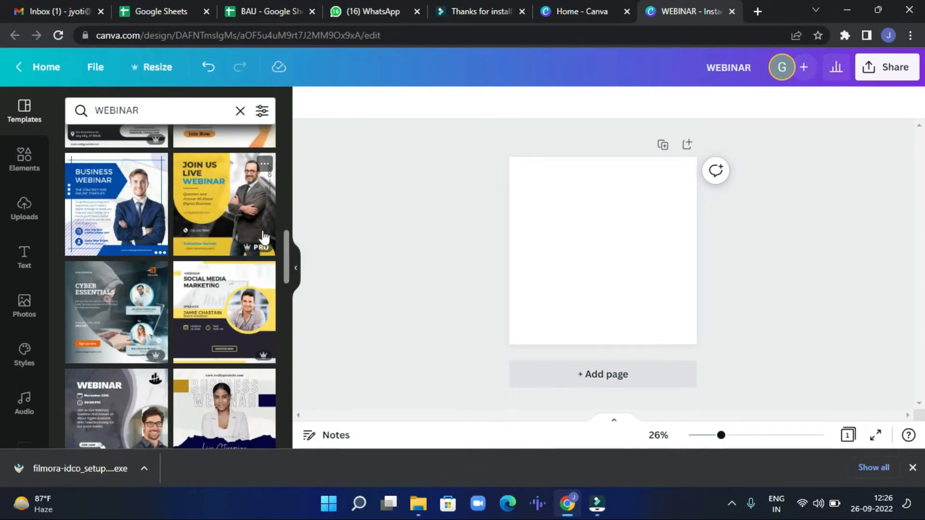
left_click_drag(288, 255, 284, 219)
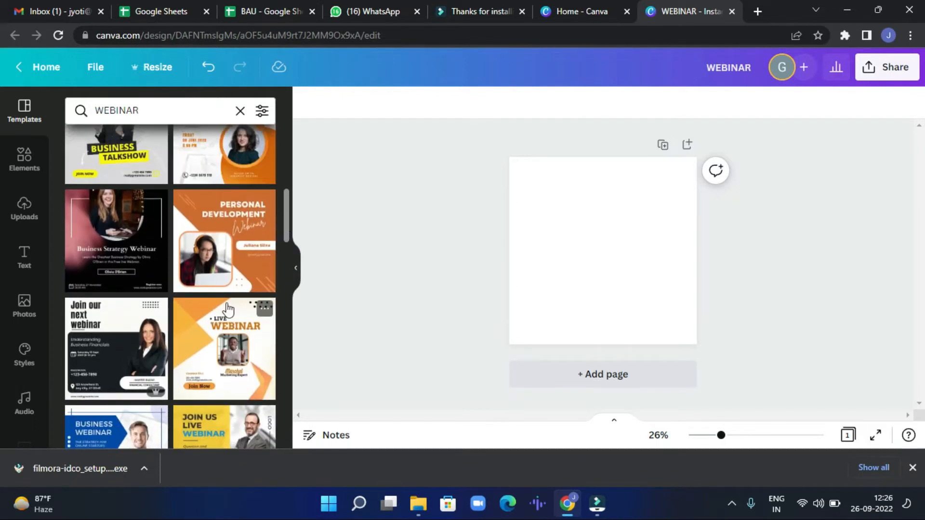
left_click(207, 316)
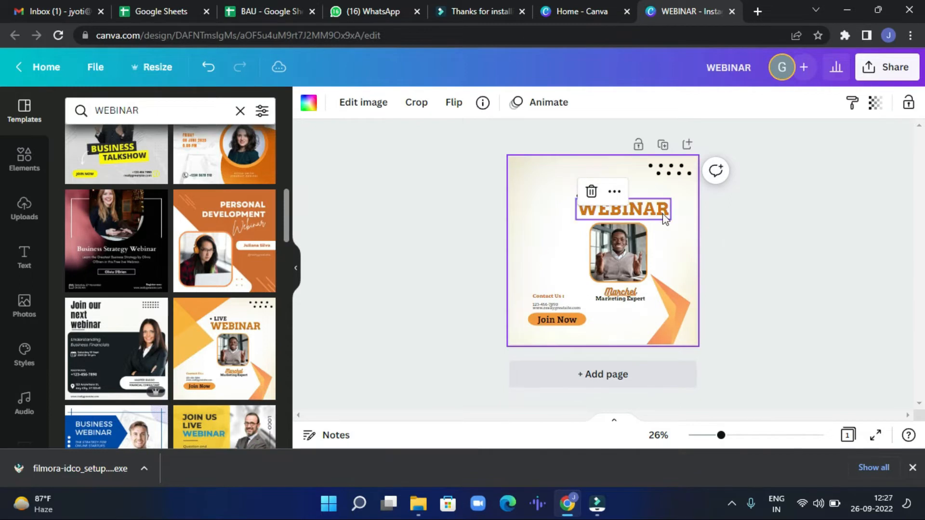
double_click(678, 182)
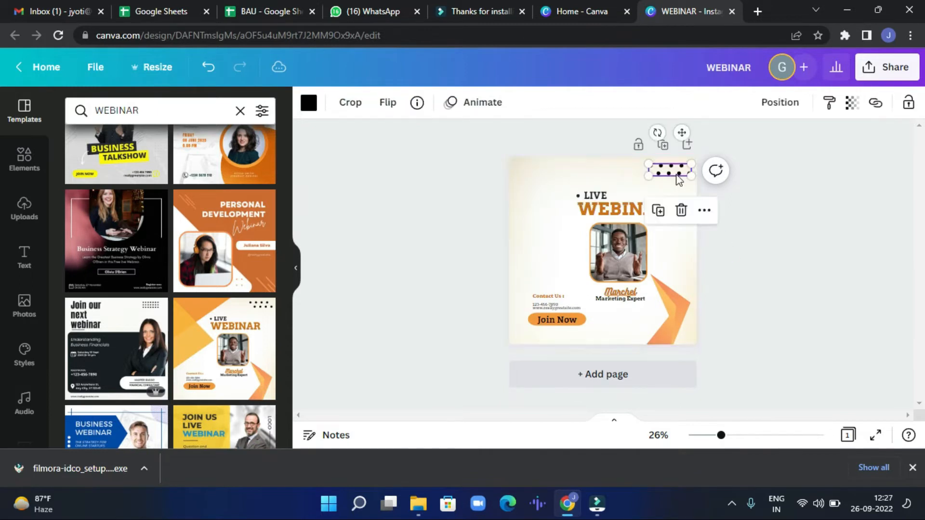
left_click(683, 262)
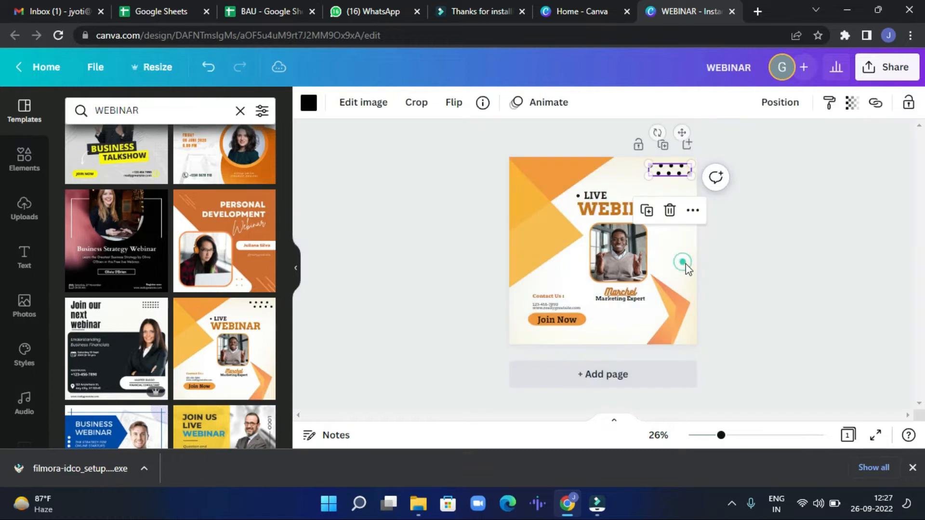
left_click(762, 268)
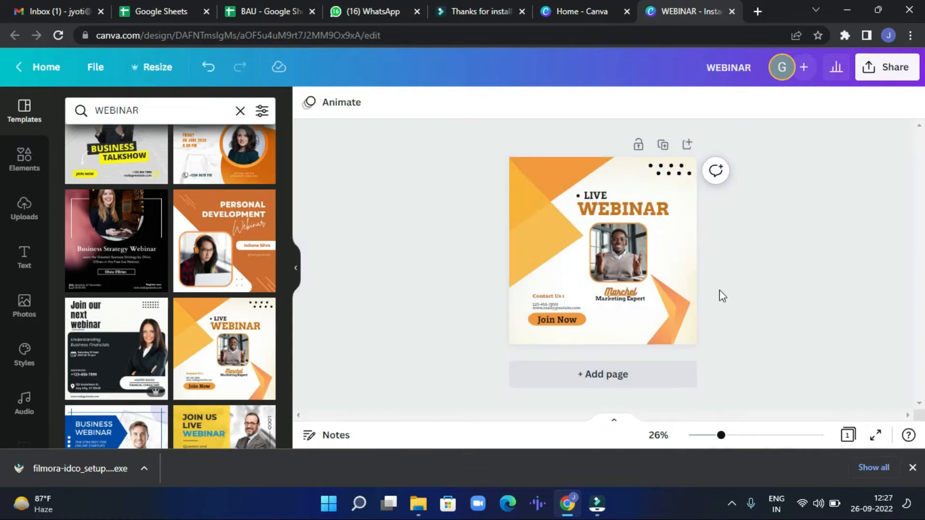
Step: Recolour the orange triangle in the page's upper-left corner graphic to black from the document colours
left_click(532, 165)
left_click(308, 107)
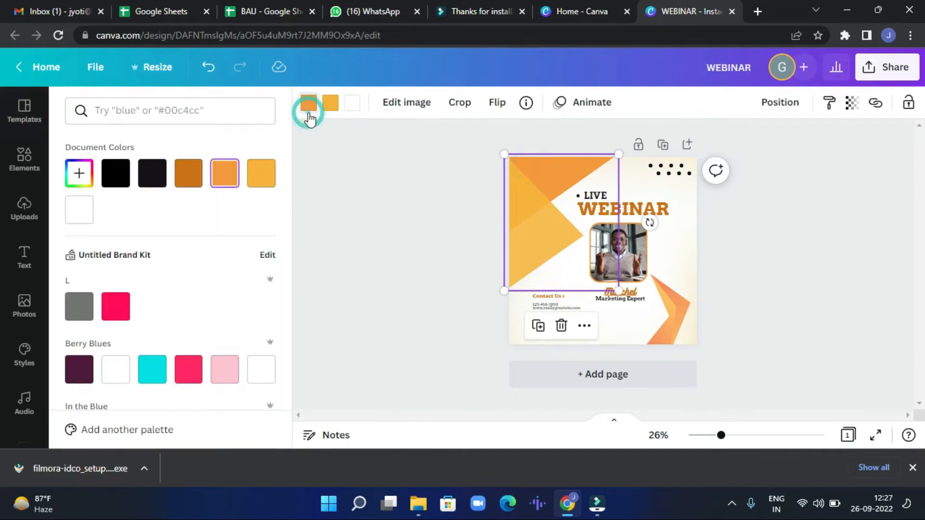
left_click(117, 176)
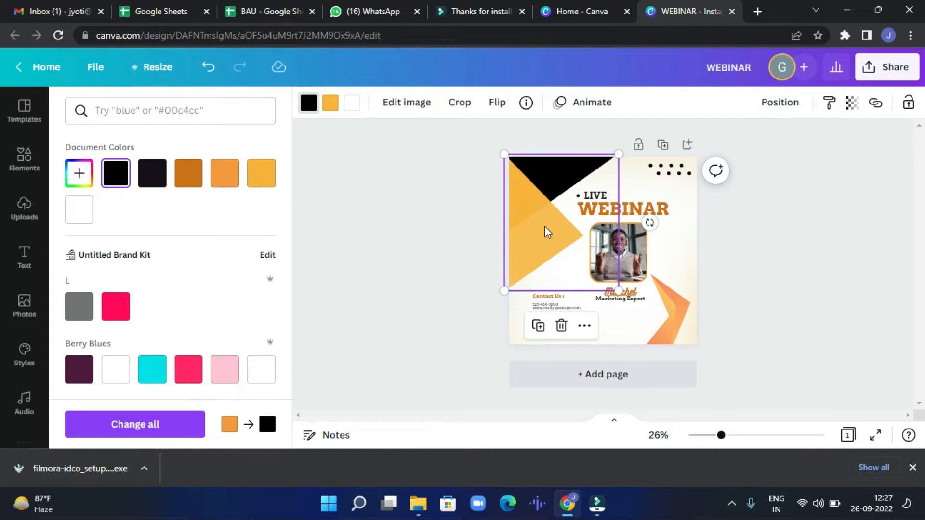
Step: Recolour the dot pattern in the page's upper-right corner to the dark orange document colour
left_click(667, 173)
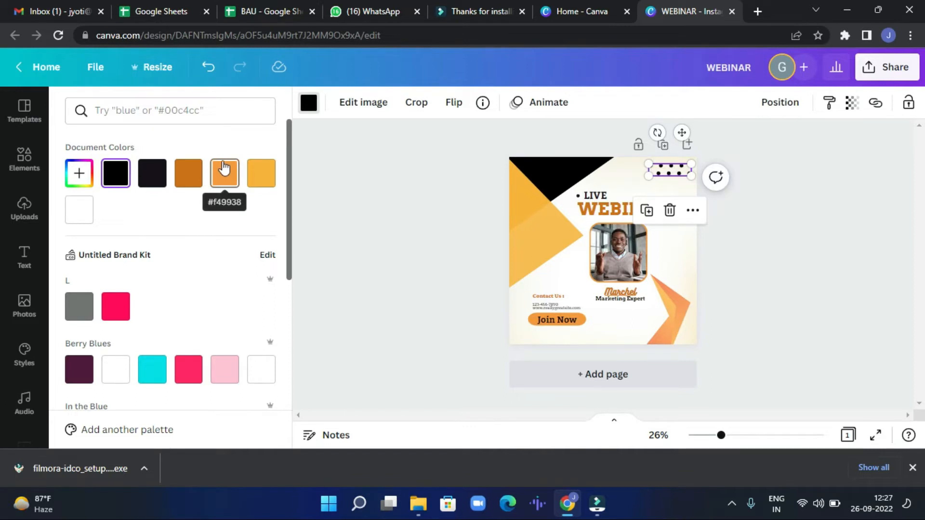
left_click(189, 176)
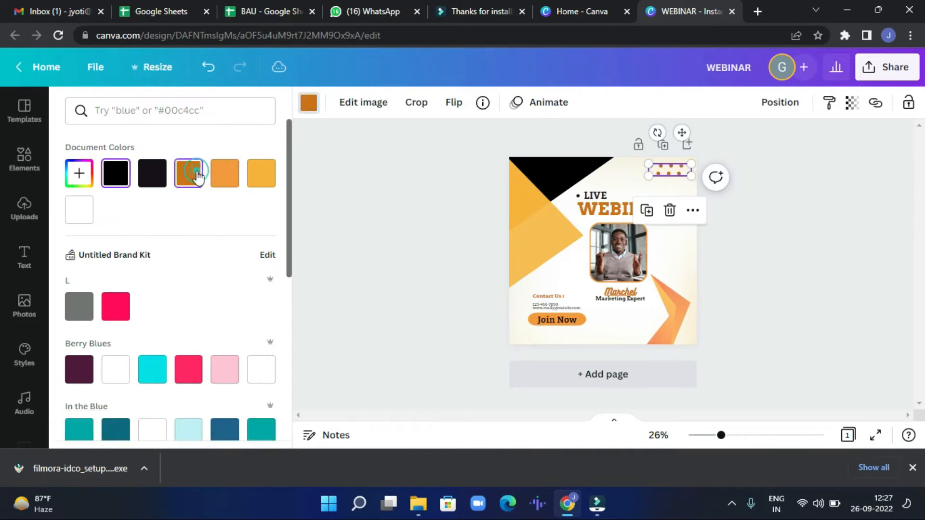
left_click(319, 250)
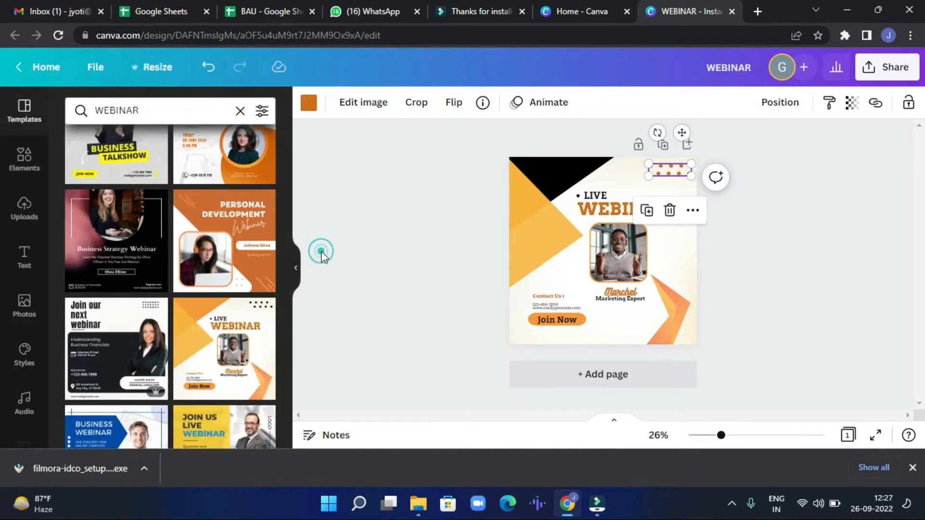
Step: Change the font of the WEBINAR heading to Alegreya Bold
left_click(598, 197)
left_click(648, 212)
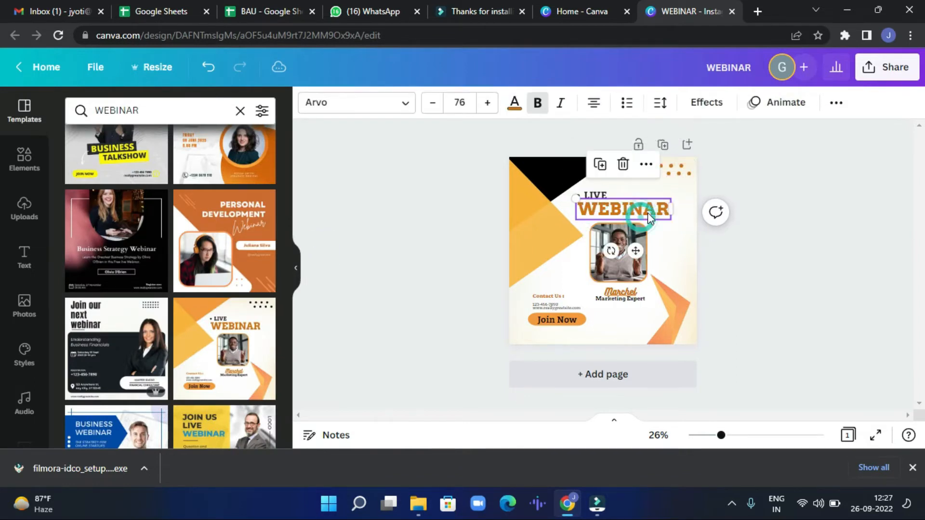
left_click(648, 213)
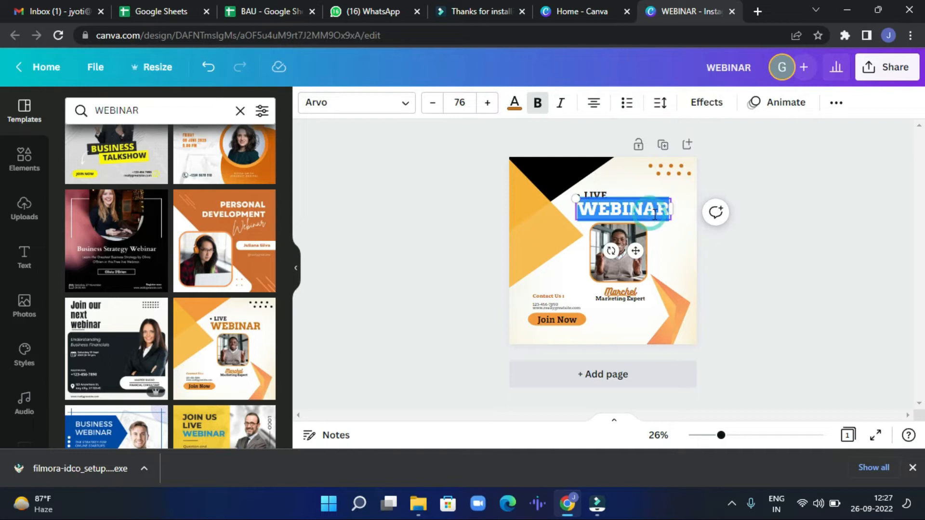
left_click(379, 111)
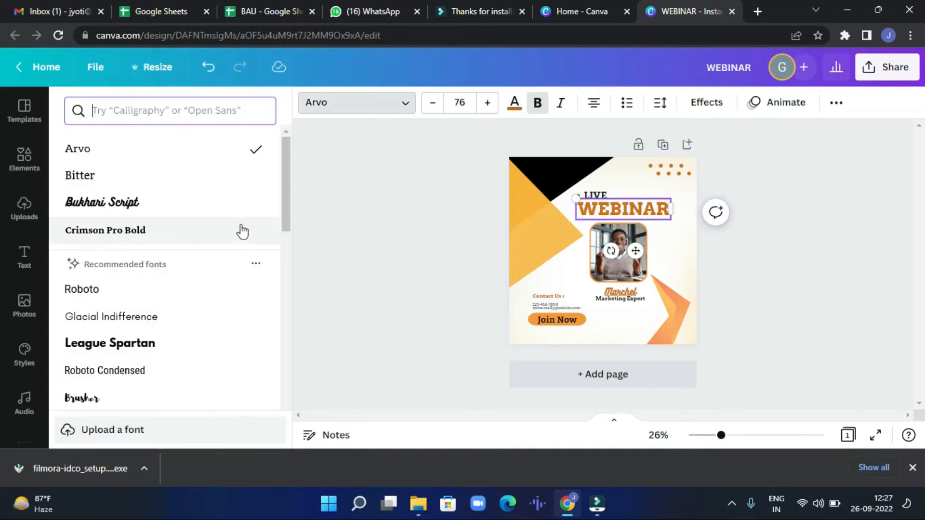
left_click_drag(284, 197, 246, 247)
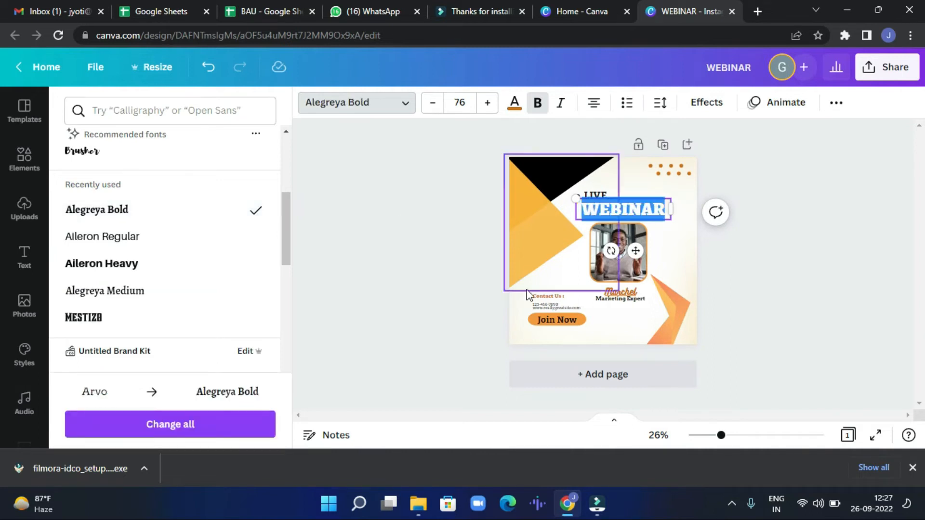
left_click(805, 303)
left_click(788, 269)
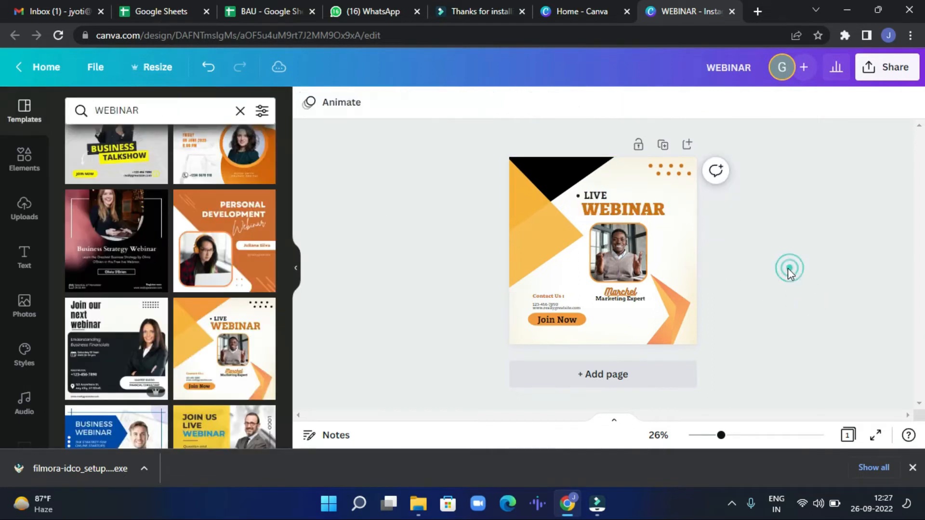
left_click(651, 215)
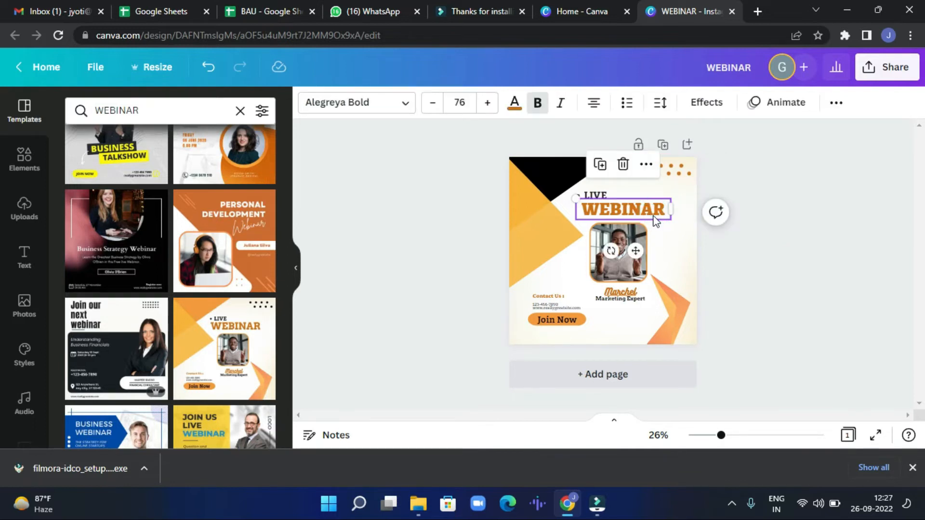
left_click(620, 292)
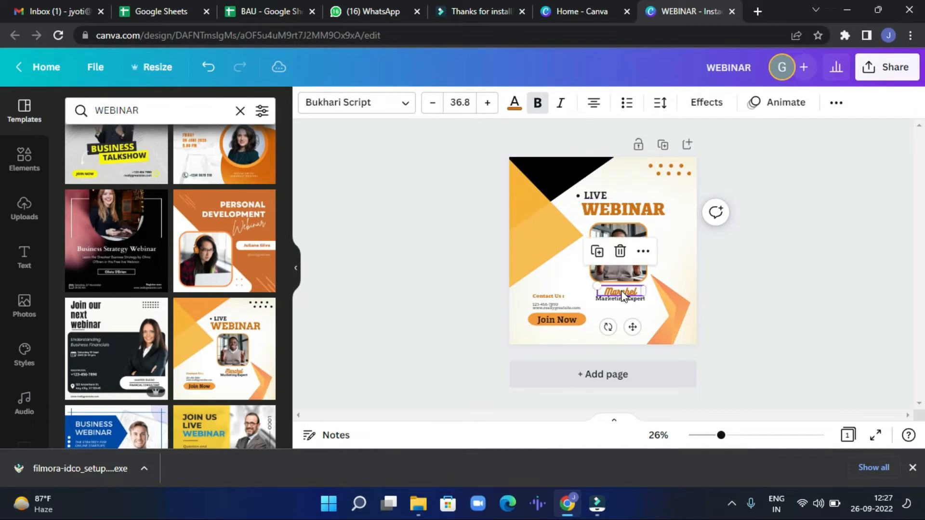
left_click(659, 295)
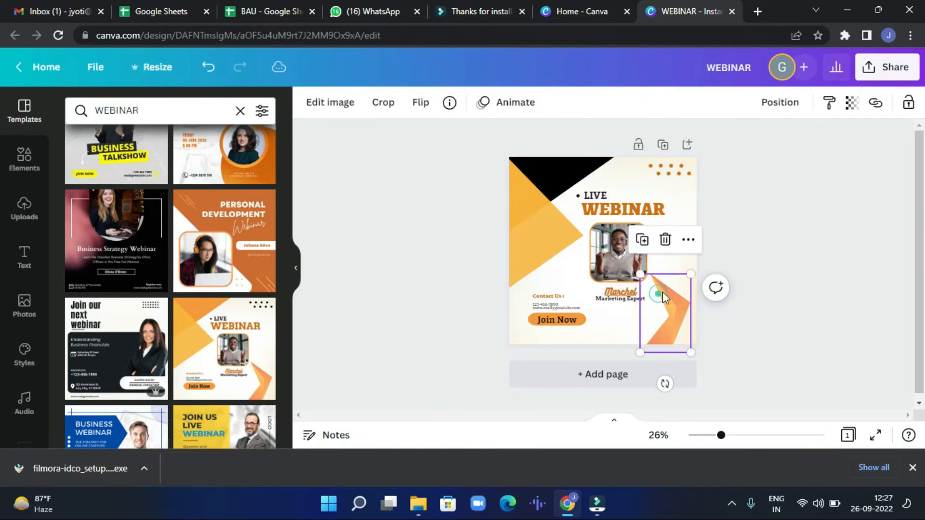
Step: Delete the speaker photo in the middle of the page along with its frame
left_click(634, 211)
left_click(632, 246)
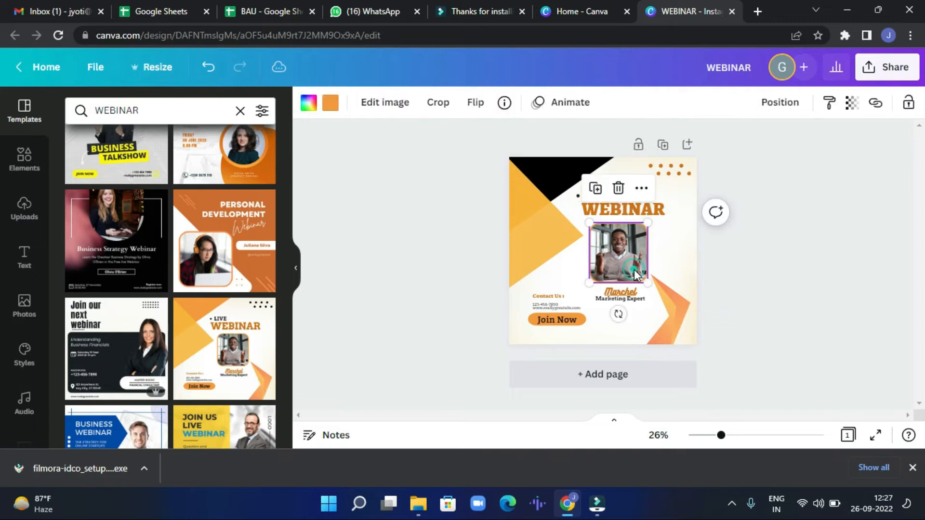
left_click(620, 187)
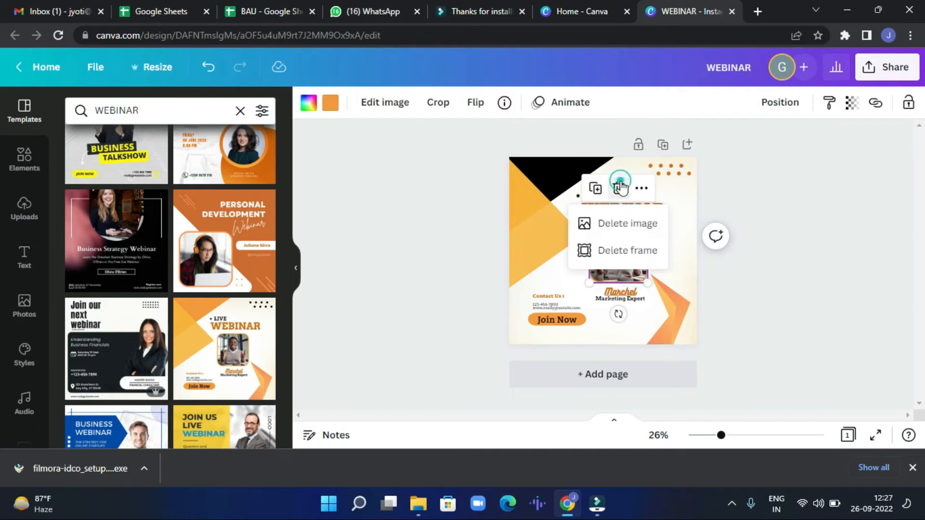
left_click(635, 232)
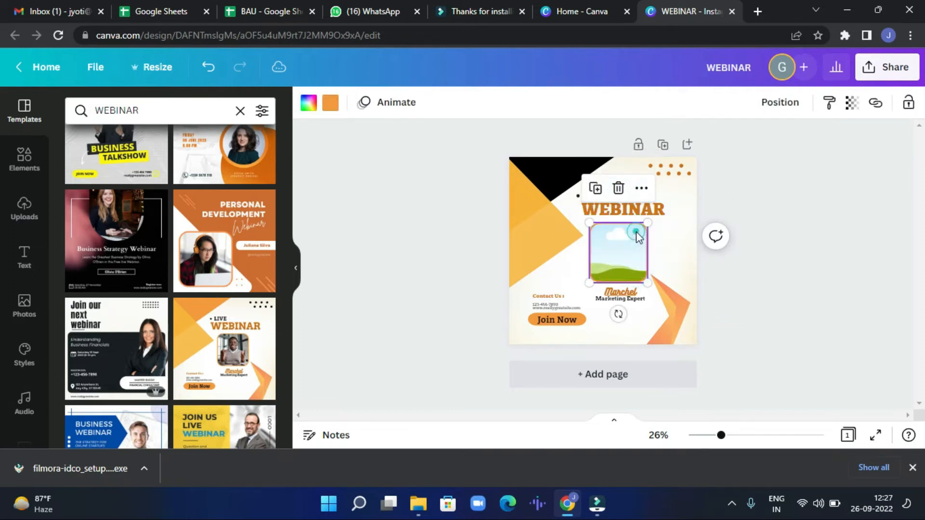
left_click(617, 192)
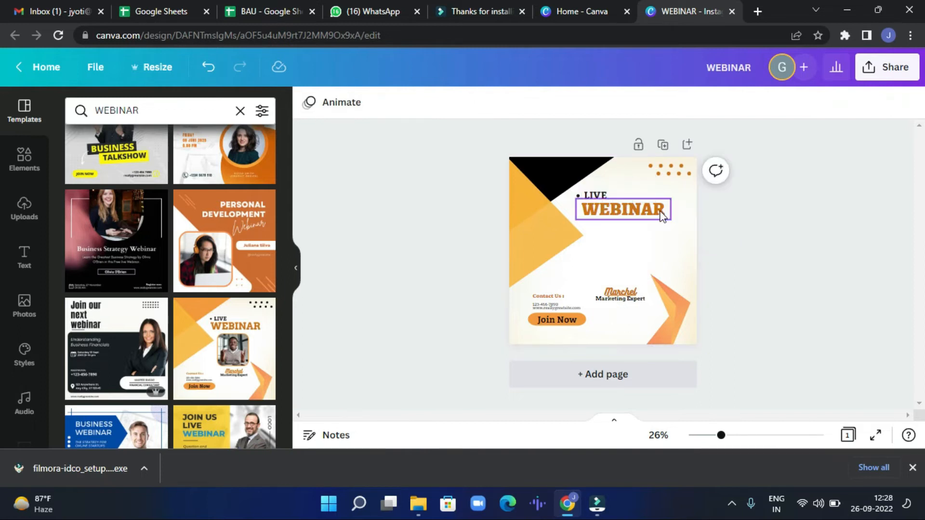
left_click(681, 312)
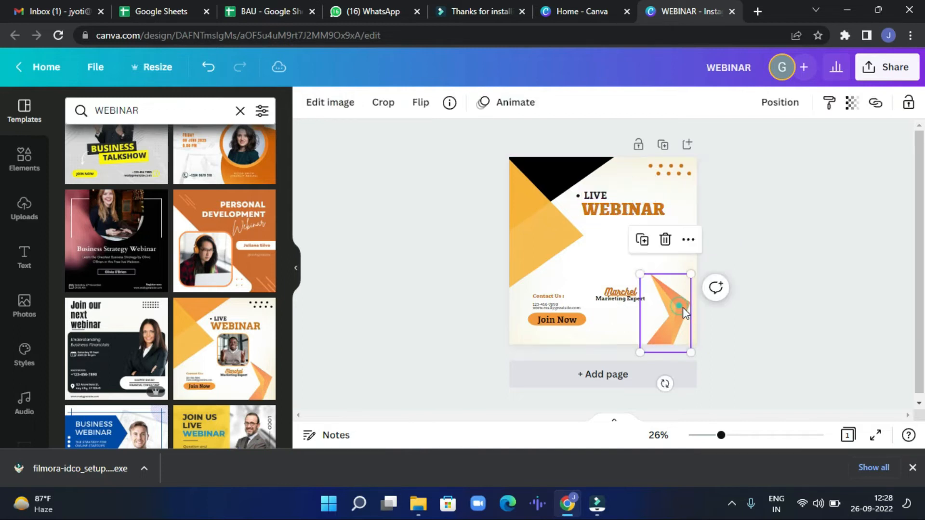
left_click(624, 295)
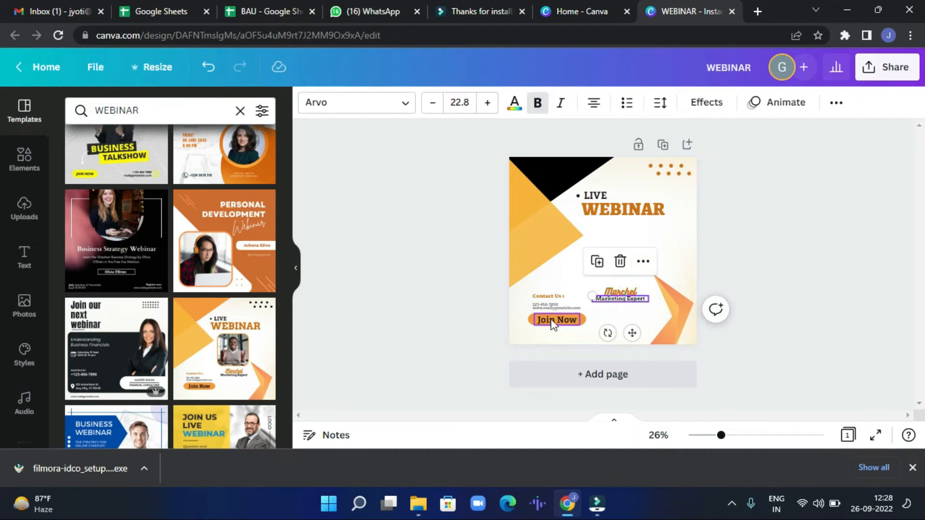
left_click(554, 320)
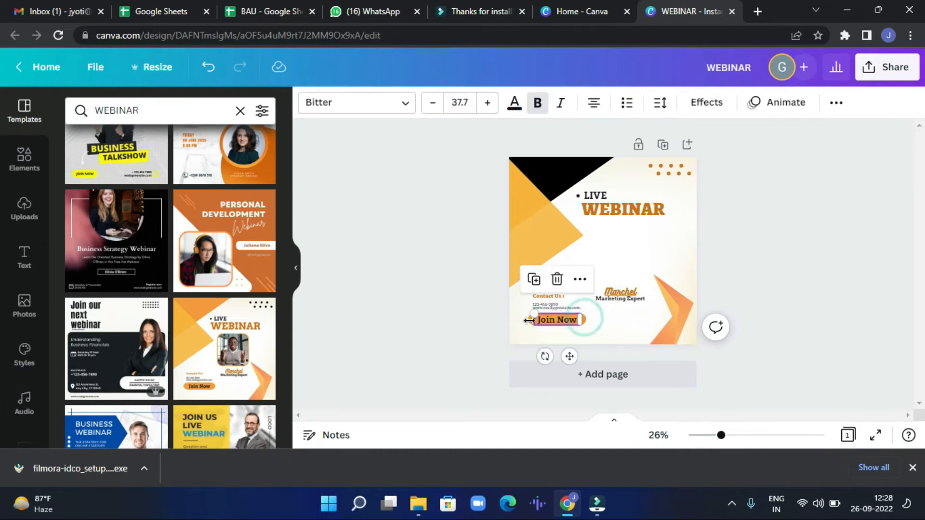
left_click(655, 246)
Step: Increase the WEBINAR heading's font size to 85
left_click(631, 207)
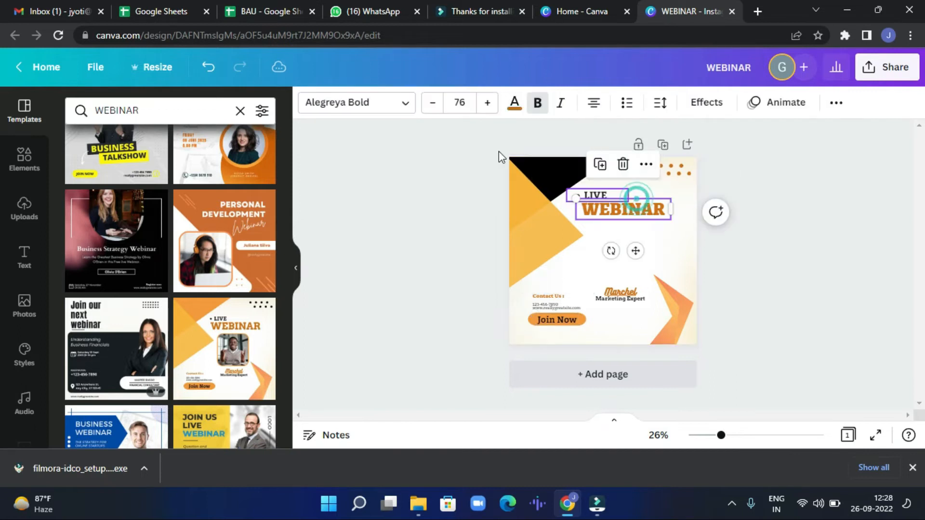
left_click(486, 104)
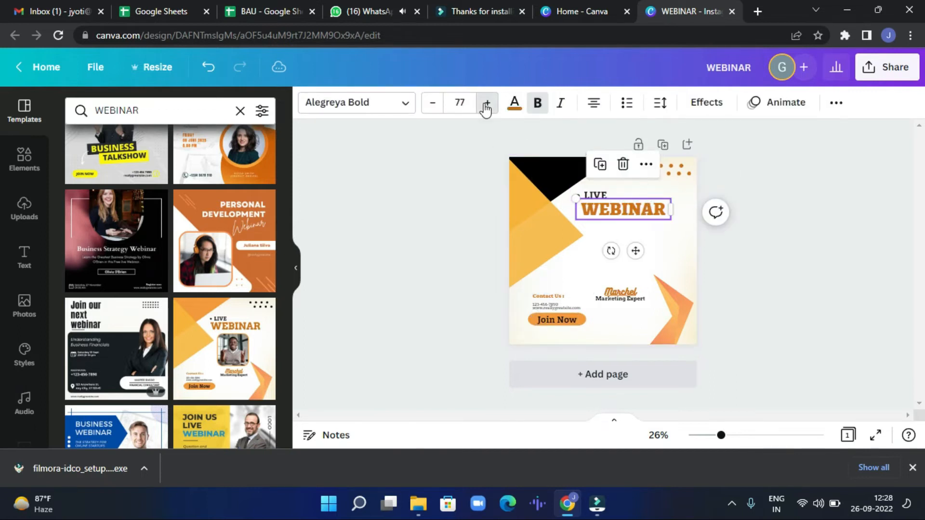
left_click(487, 104)
double_click(486, 103)
left_click(486, 104)
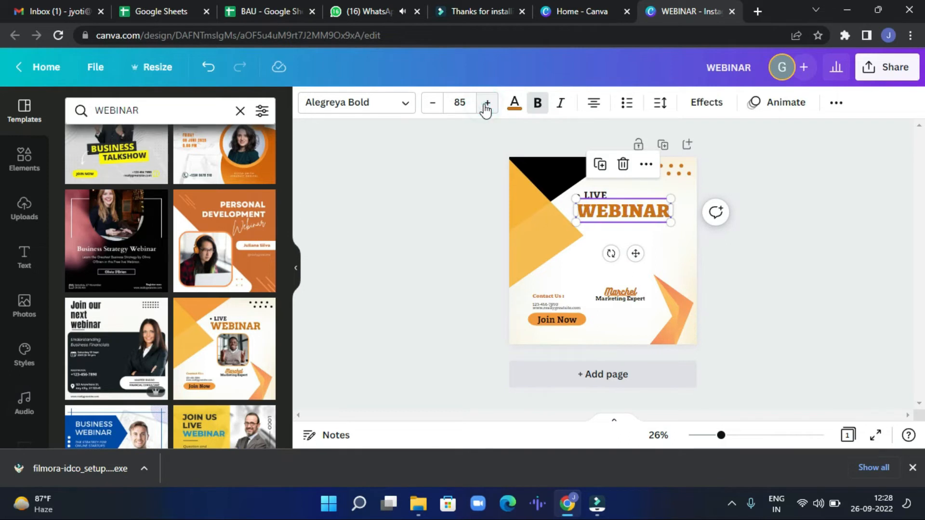
Step: Set the WEBINAR heading's font size to 75
left_click(438, 106)
triple_click(438, 107)
triple_click(438, 107)
triple_click(438, 107)
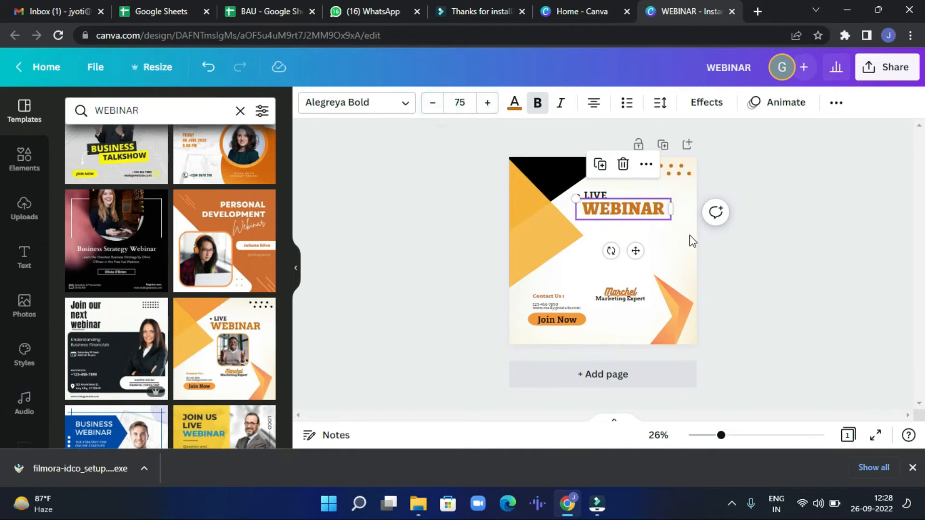
double_click(635, 211)
left_click(660, 256)
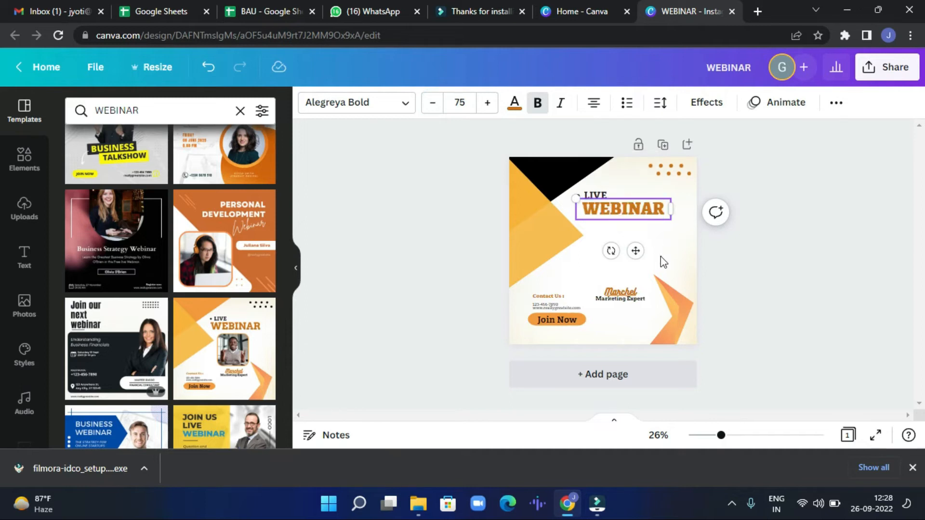
Step: Recolour the WEBINAR heading with the light orange #FCB85D sampled from the angular graphic in the page's lower-right corner
left_click(647, 205)
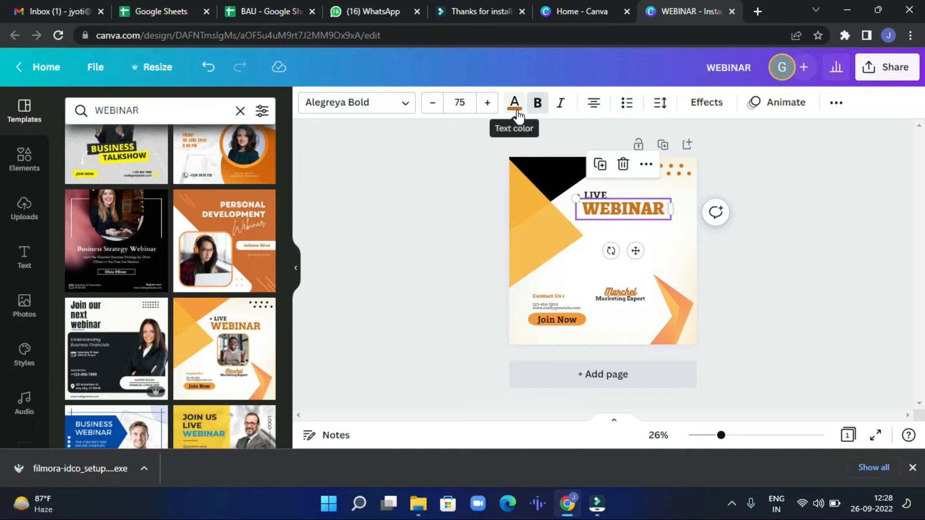
left_click(513, 105)
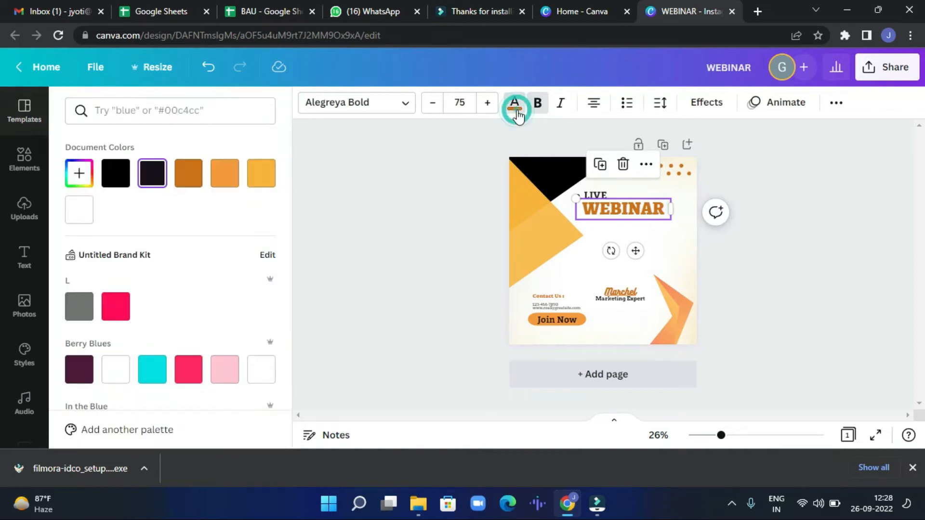
left_click(82, 175)
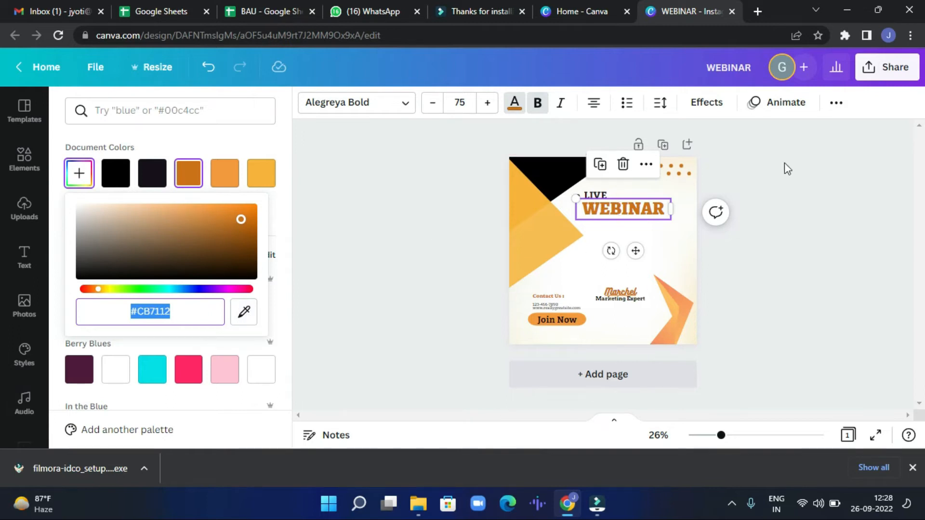
left_click(245, 319)
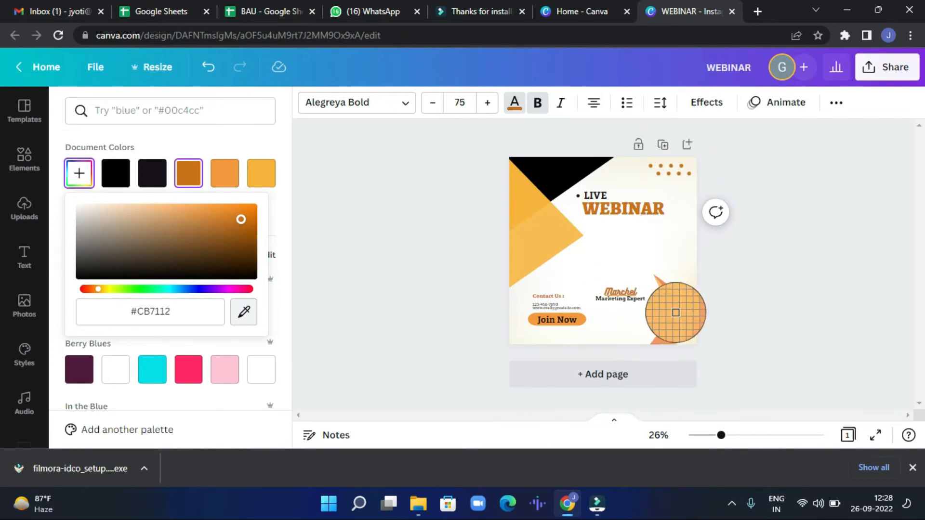
left_click(676, 320)
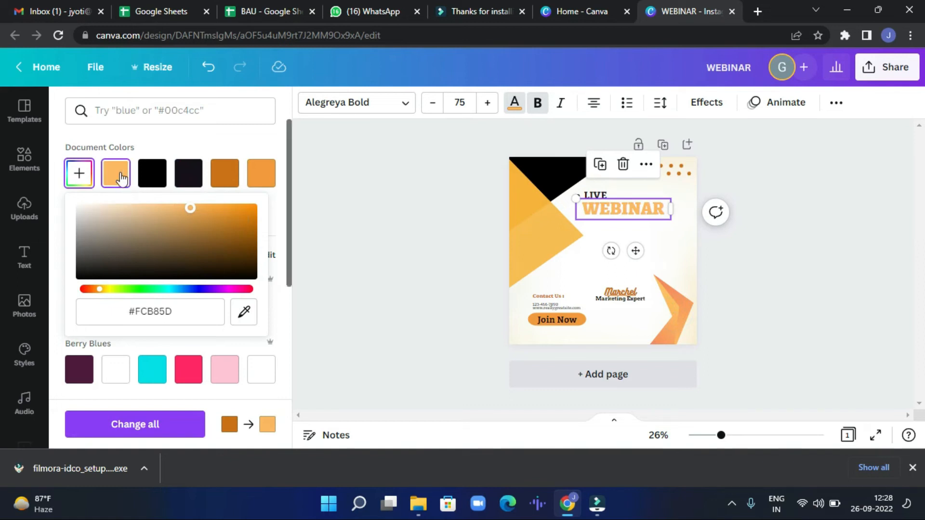
Step: Recolour the WEBINAR heading to black from the document colours
double_click(651, 216)
left_click(152, 173)
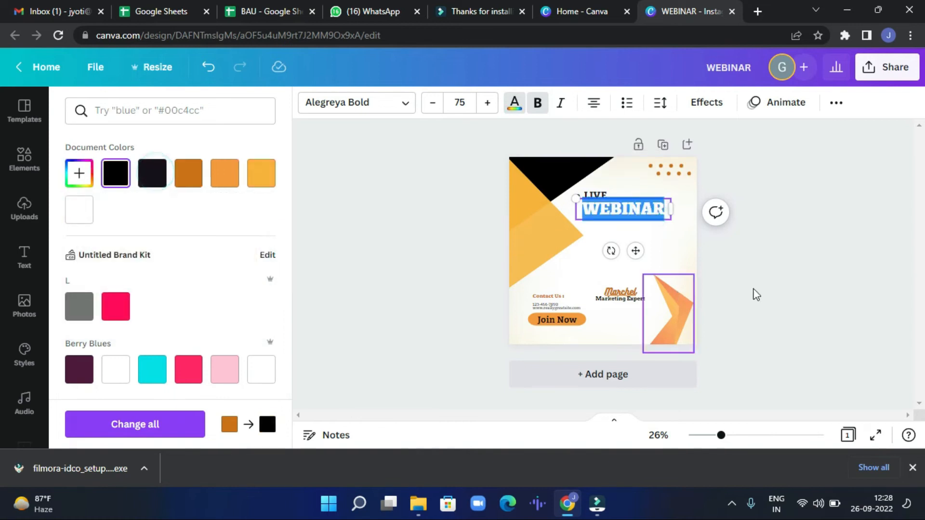
left_click(790, 287)
left_click(776, 256)
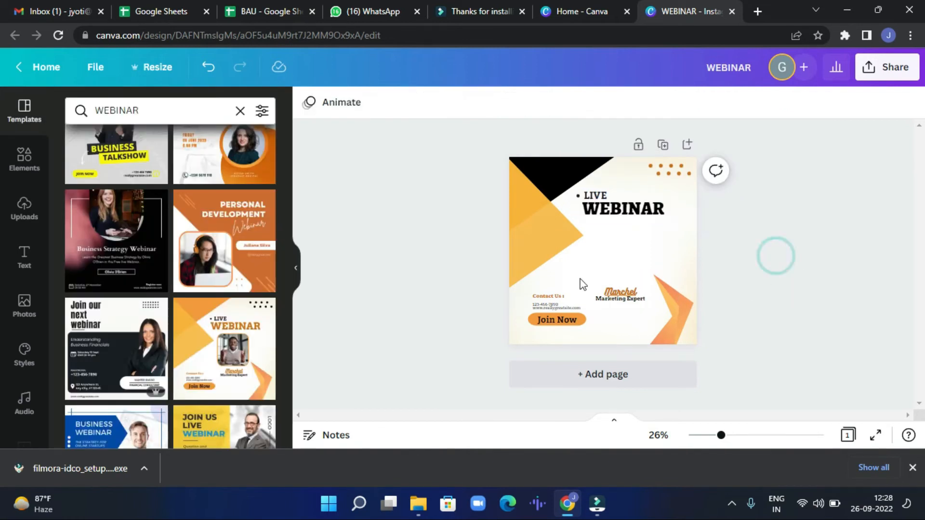
Step: Search the elements for "canva" and place the blue-purple gradient Canva wordmark below the WEBINAR heading
left_click(25, 163)
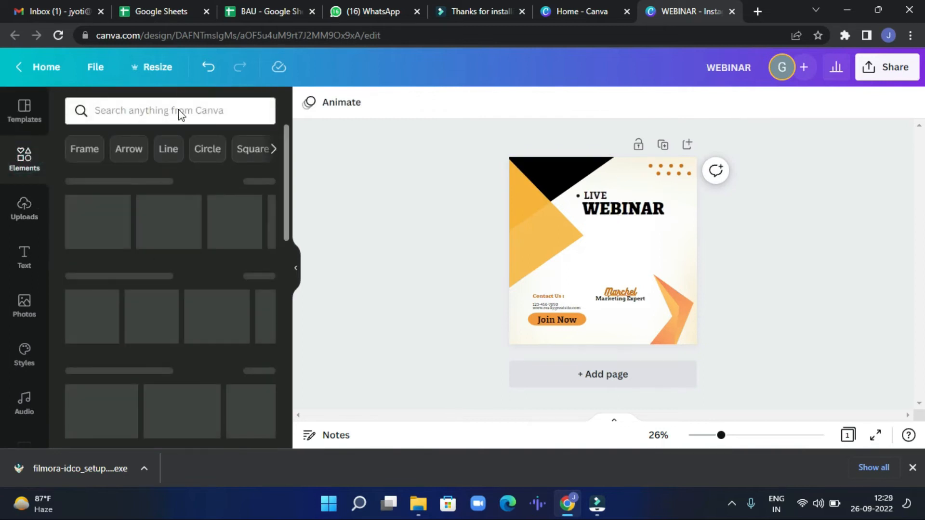
left_click(179, 113)
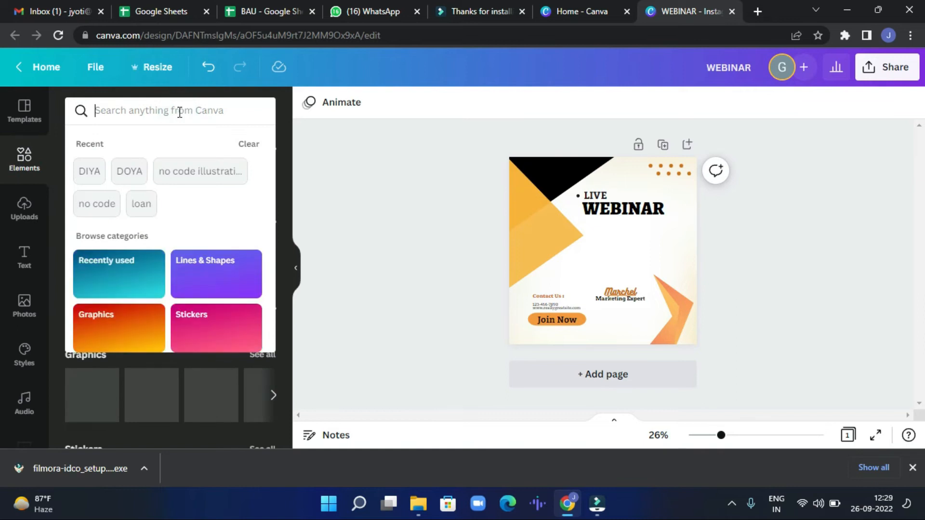
type("canva")
key("Return")
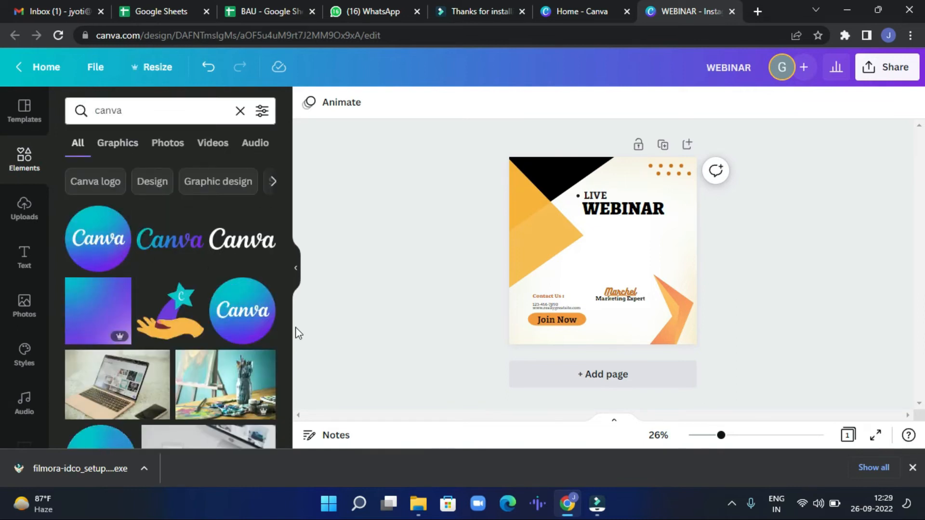
left_click(187, 245)
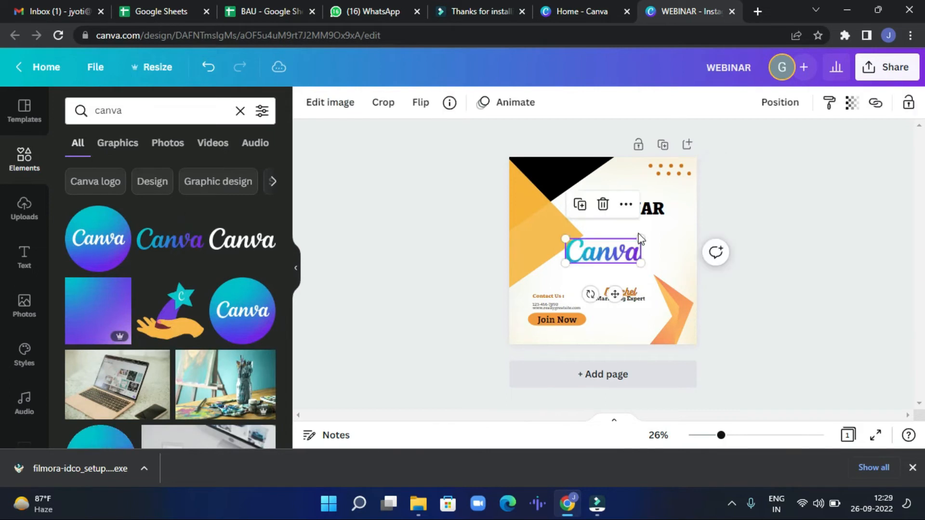
mouse_move(619, 254)
left_mouse_down()
mouse_move(648, 262)
mouse_move(634, 257)
left_mouse_up()
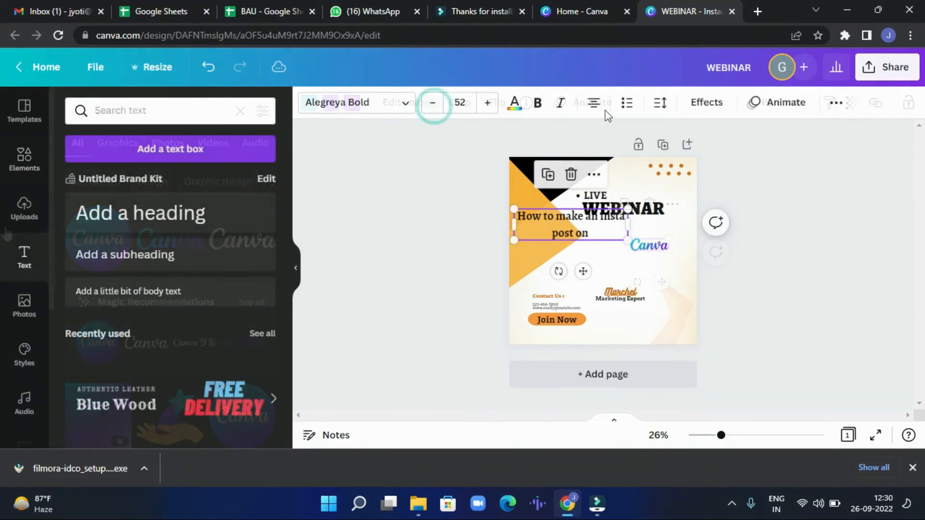
Step: Left-align the "How to make an insta post on" text and move it just below the WEBINAR heading
left_click(596, 104)
left_click(595, 103)
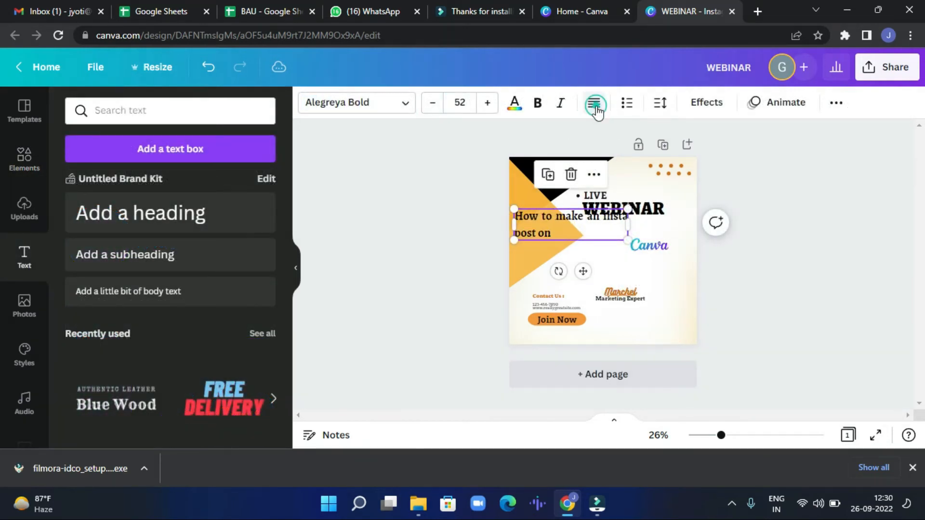
left_click(595, 103)
left_click(595, 103)
left_click(595, 106)
left_click(756, 306)
left_click(582, 227)
left_click_drag(582, 227, 647, 249)
Step: Shift the black and orange triangle graphic towards the page's left edge and rotate it about a quarter turn clockwise
left_click(538, 218)
left_click_drag(512, 213, 493, 214)
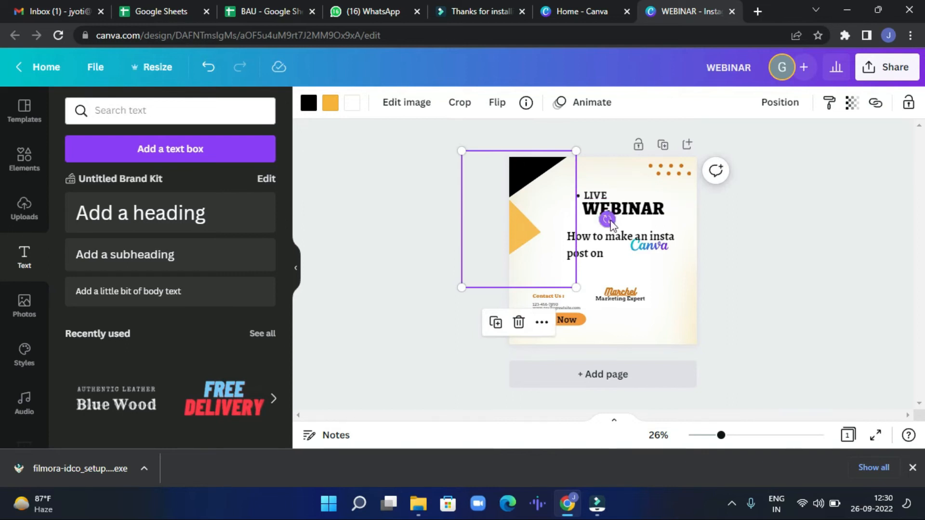
left_click_drag(608, 218, 520, 255)
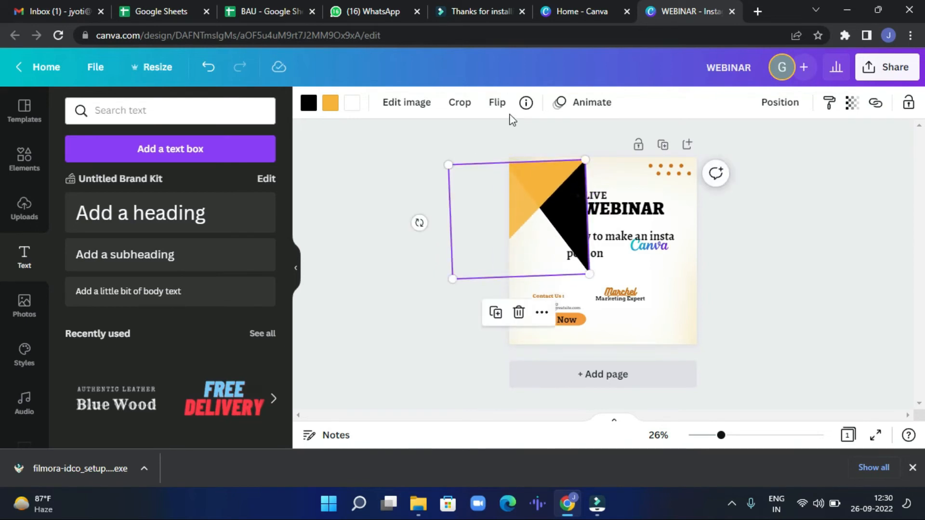
Step: Try flipping the black and orange triangle graphic horizontally and vertically, and rotating it further
left_click(501, 103)
left_click(522, 139)
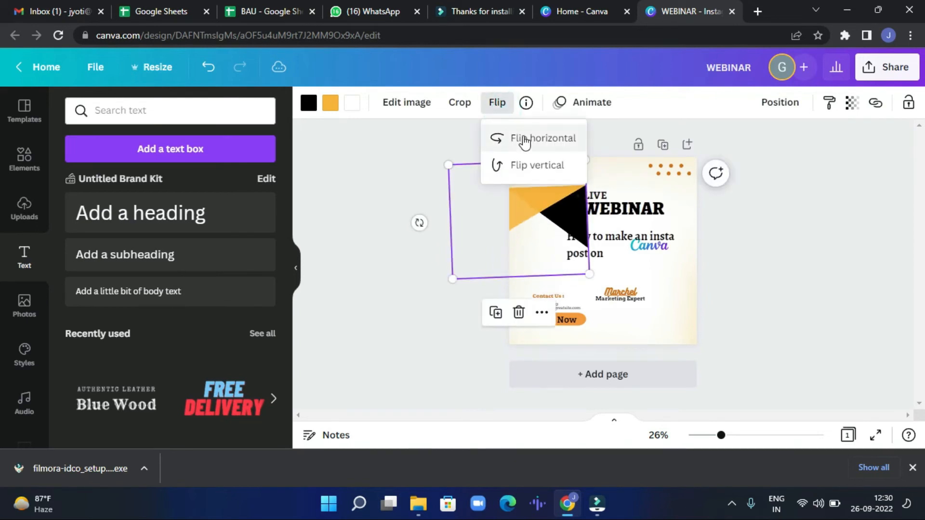
left_click(544, 166)
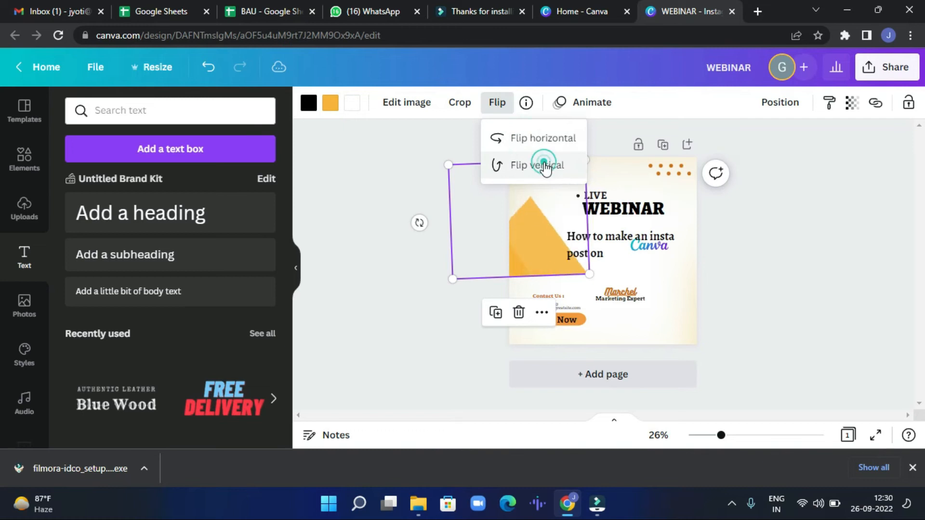
left_click(823, 267)
left_click_drag(419, 221, 530, 299)
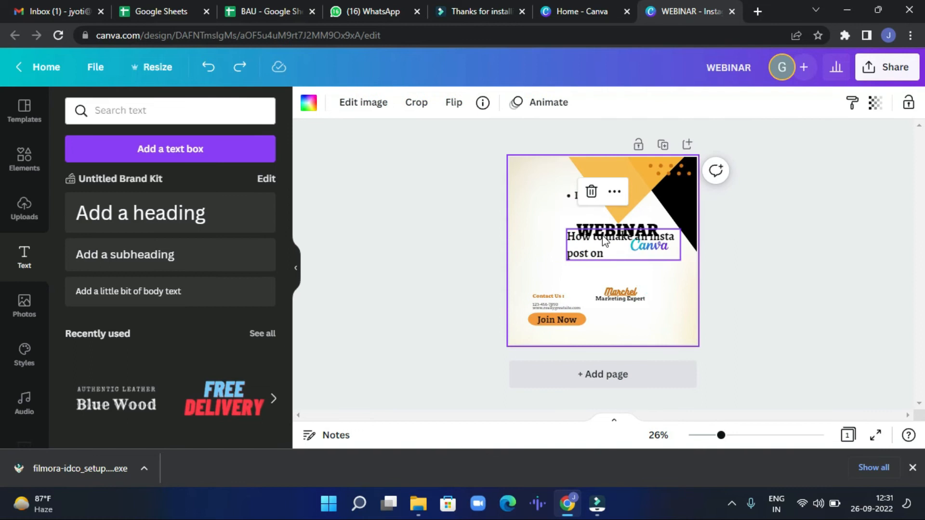
Step: Try deleting the "How to make an insta post on" text, redo the deletion once, and undo it to restore the text
left_click(603, 236)
left_click(624, 194)
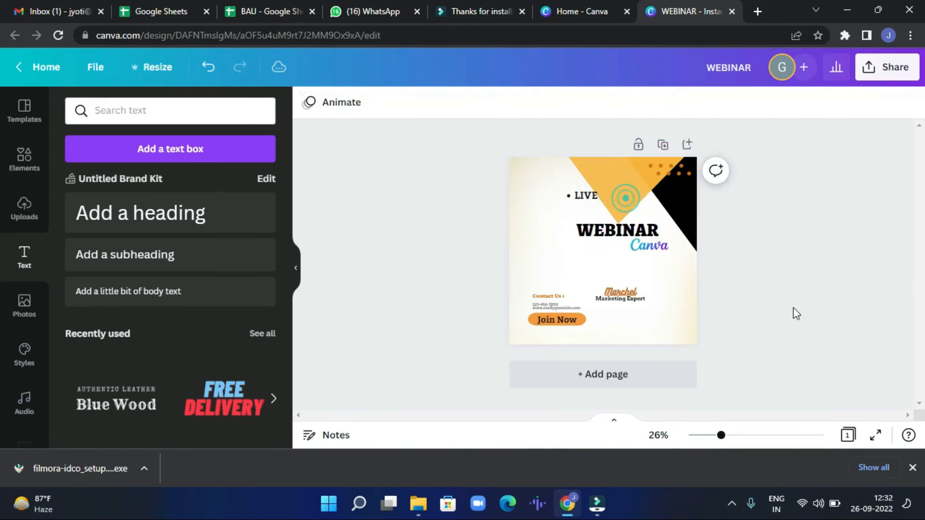
key("ctrl+z")
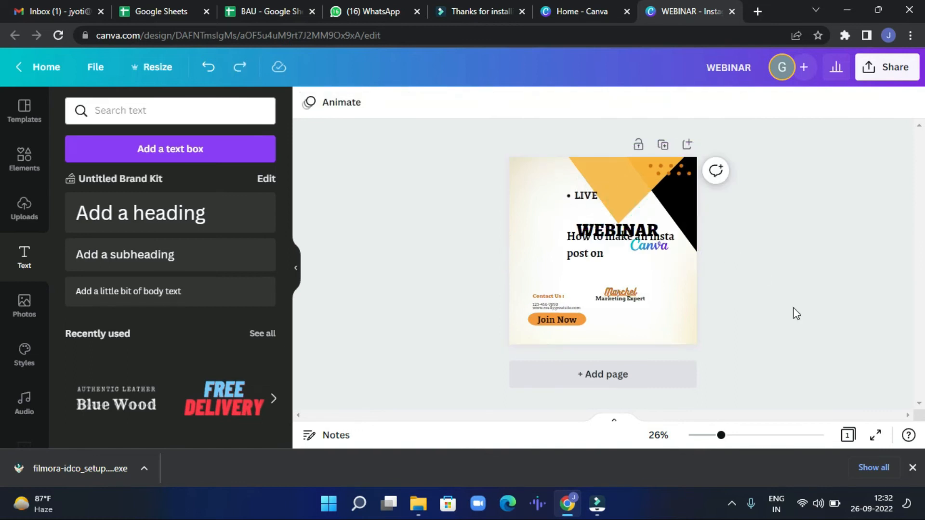
left_click(654, 274)
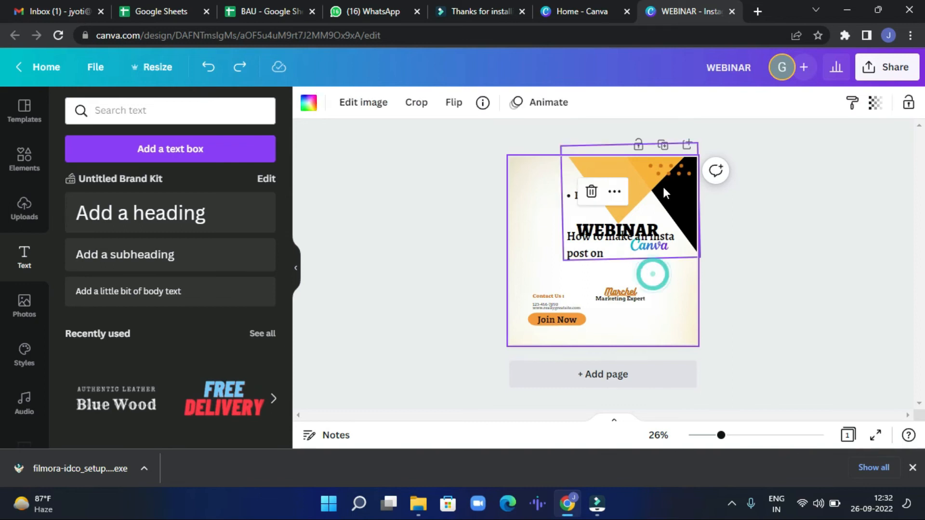
left_click(242, 70)
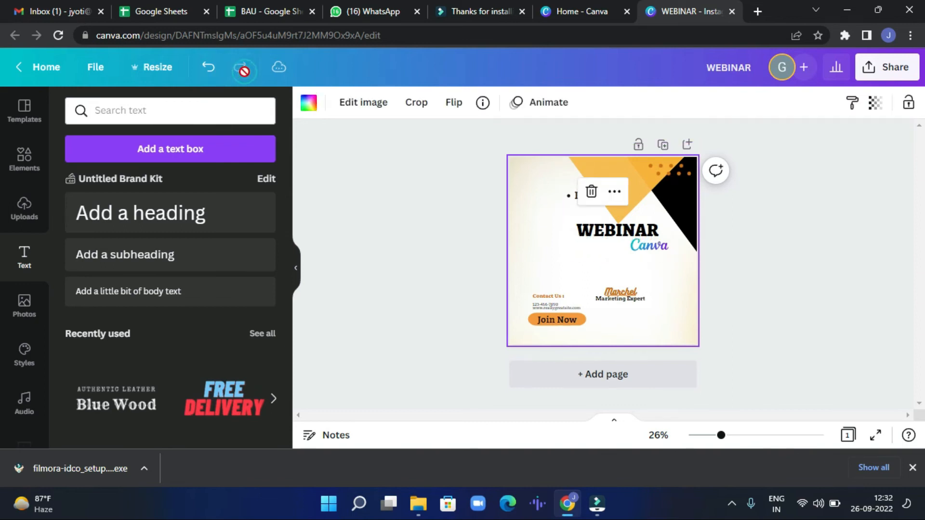
left_click(215, 72)
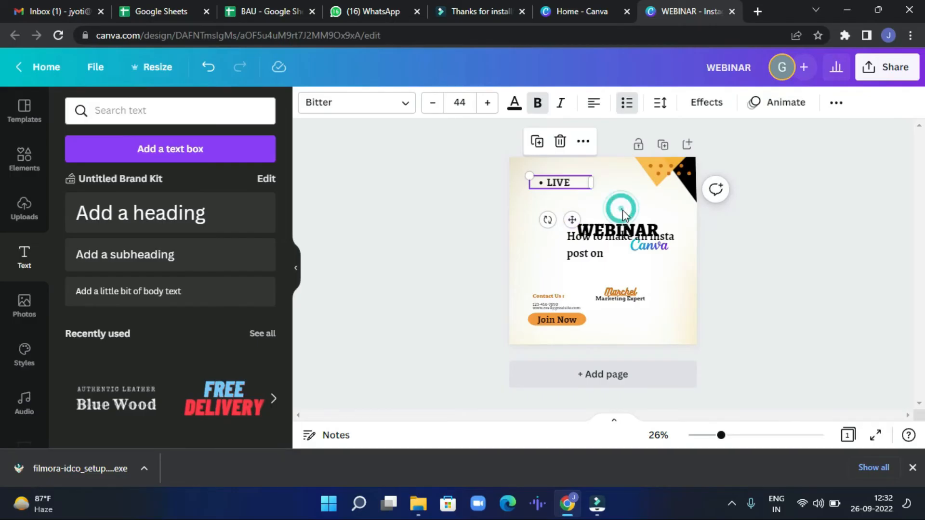
Step: Stack LIVE, WEBINAR and the "How to make an insta post on" text along the page's left side, with the Canva logo after "post on"
left_click(604, 205)
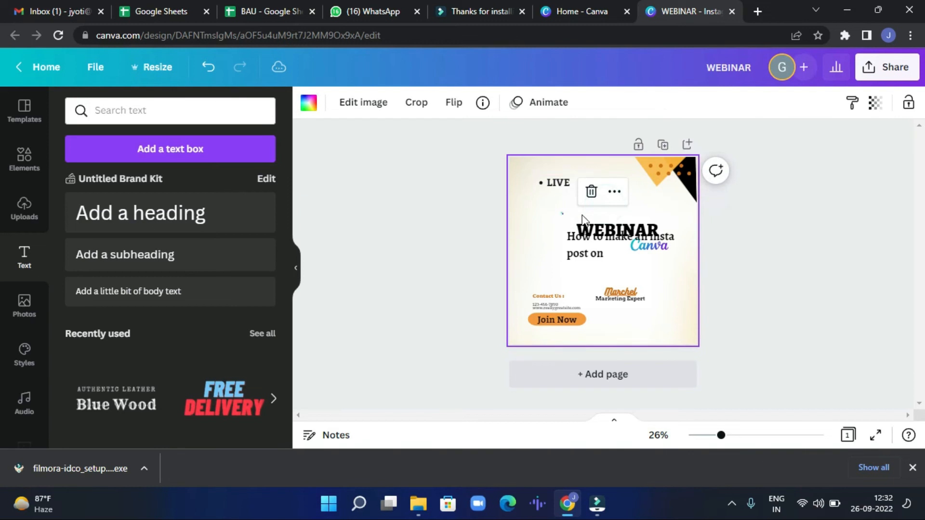
double_click(562, 213)
left_click(795, 234)
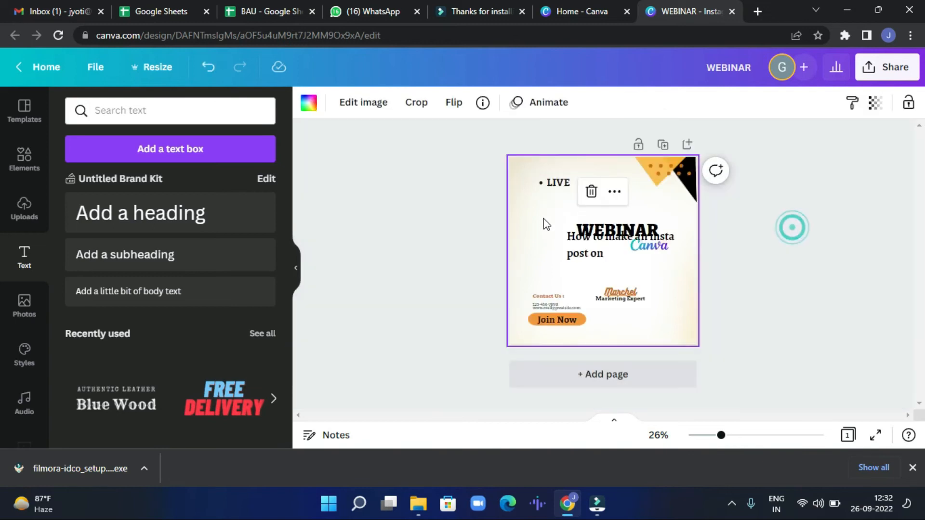
left_click_drag(554, 217, 629, 236)
left_click_drag(580, 207, 608, 243)
left_click(675, 209)
left_click(624, 246)
mouse_move(675, 206)
left_mouse_down()
mouse_move(619, 241)
mouse_move(658, 198)
left_mouse_up()
left_click_drag(604, 241, 557, 181)
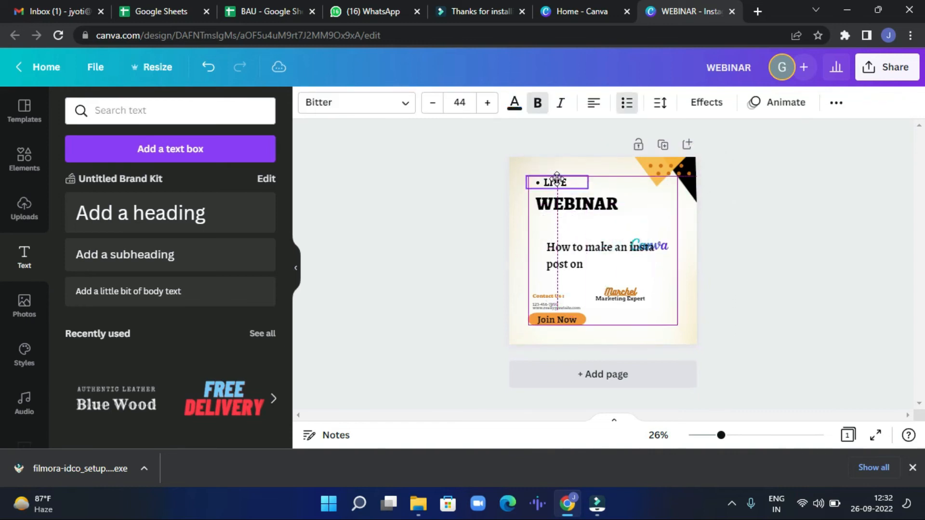
left_click(643, 229)
left_click(602, 210)
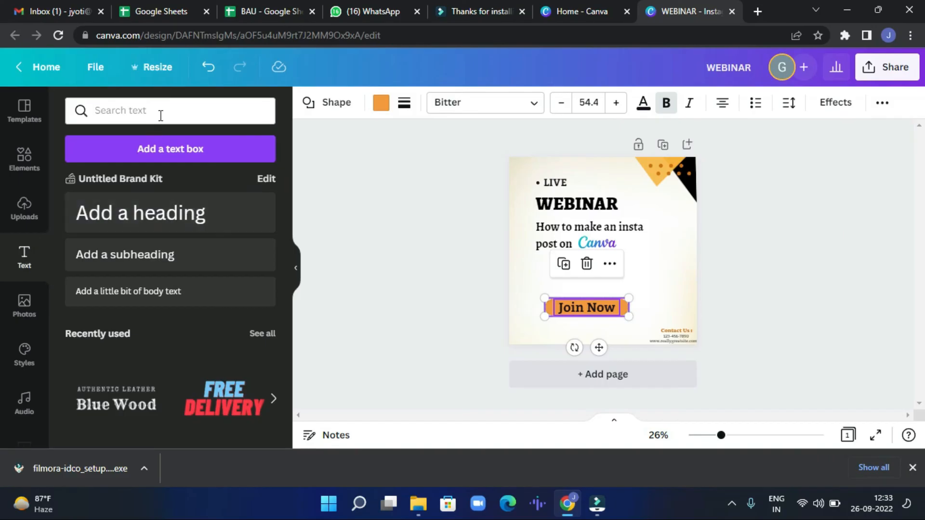
Step: Add the graphic of a child painting at an easel from the "canva" element results and shrink it to fit above the Join Now button
left_click(170, 112)
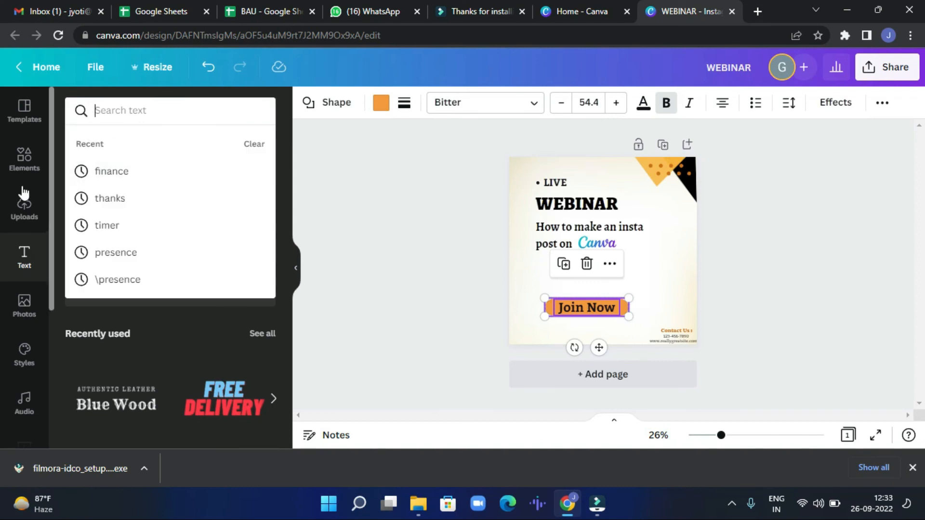
left_click(27, 164)
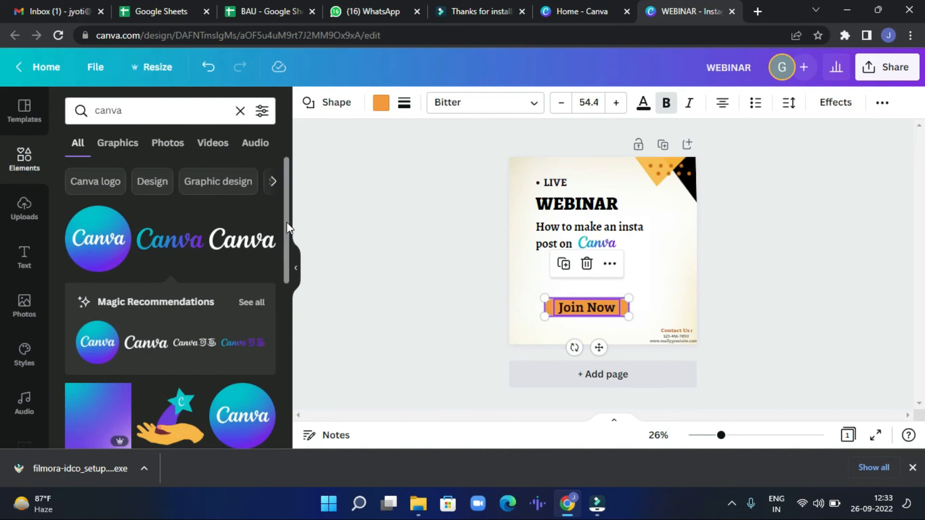
scroll(287, 222, "down", 10)
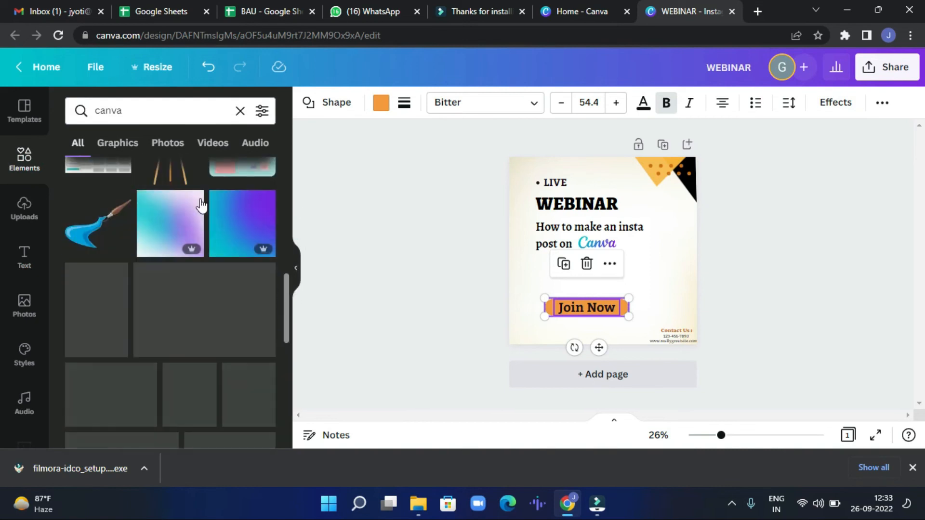
left_click_drag(287, 298, 278, 469)
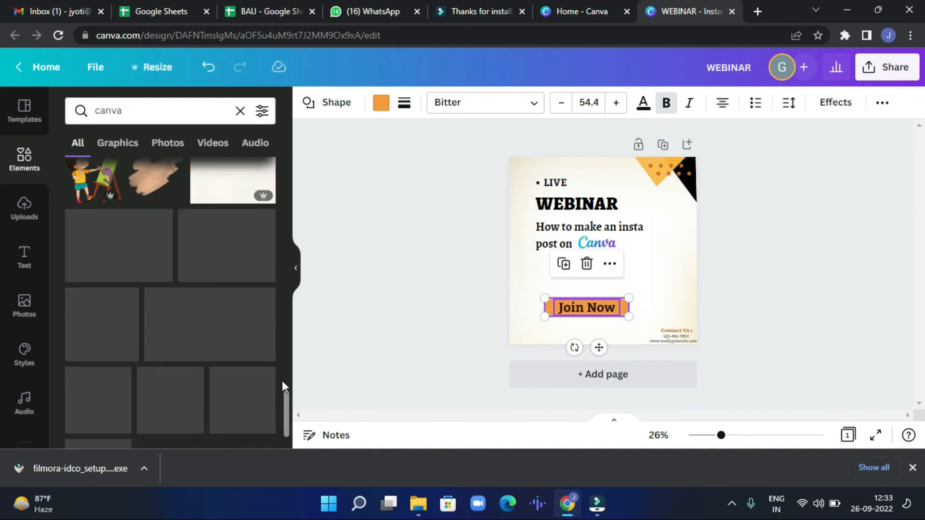
left_click(117, 181)
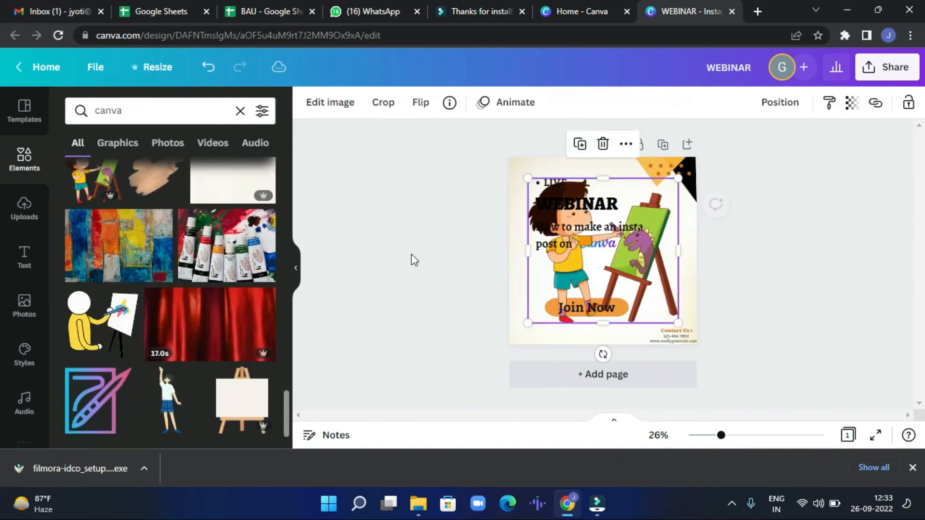
left_click_drag(527, 178, 594, 242)
left_click(297, 266)
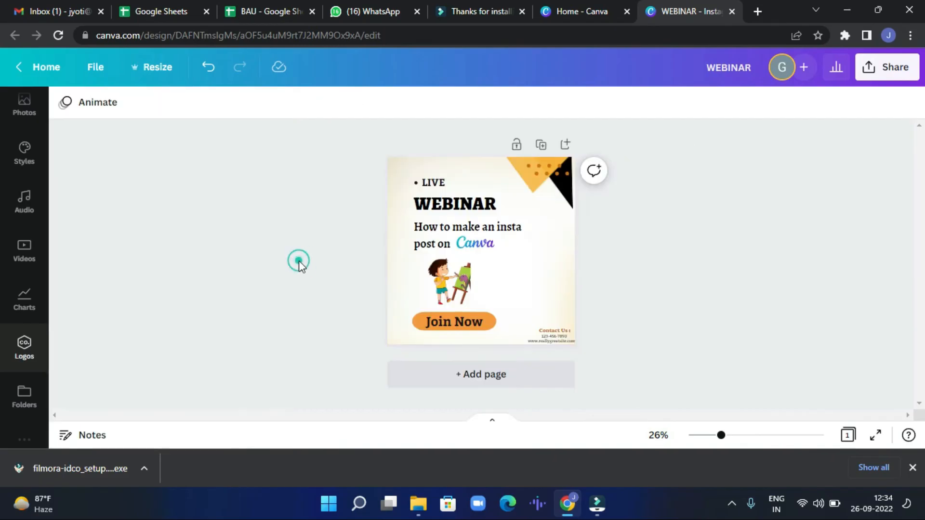